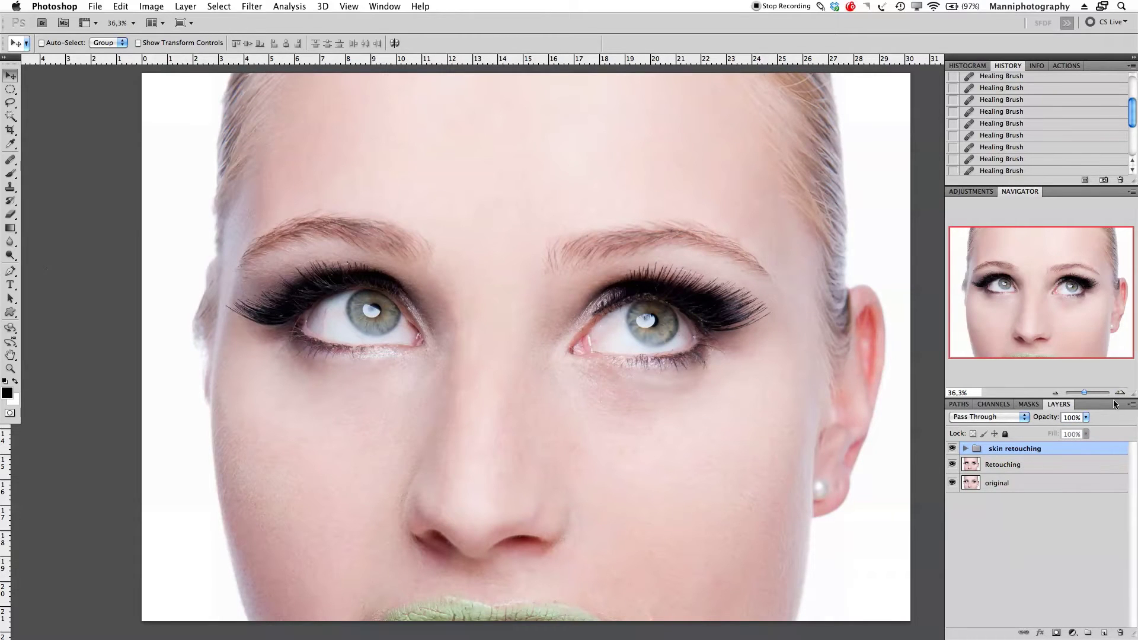
- Examine both eyes up close for red veins in the whites and other flaws
left_click_drag(1085, 393, 1087, 394)
left_click_drag(1069, 311, 1055, 297)
left_click_drag(1086, 392, 1090, 392)
left_click_drag(503, 320, 605, 361)
left_click_drag(162, 446, 169, 427)
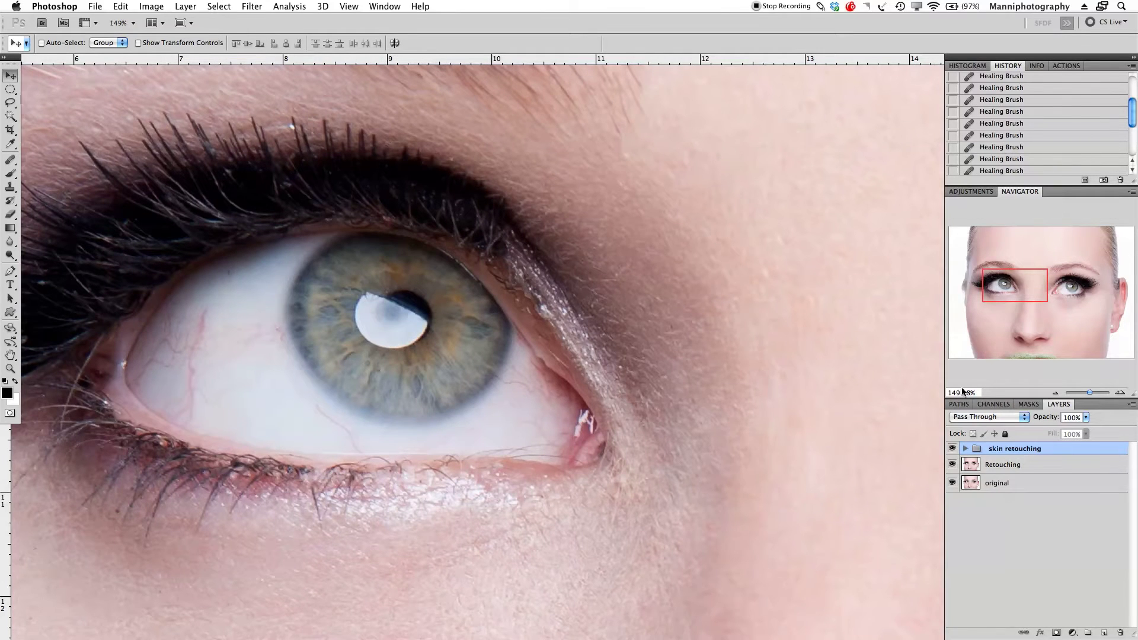
mouse_move(1000, 309)
left_mouse_down()
mouse_move(1050, 292)
mouse_move(1015, 294)
left_mouse_up()
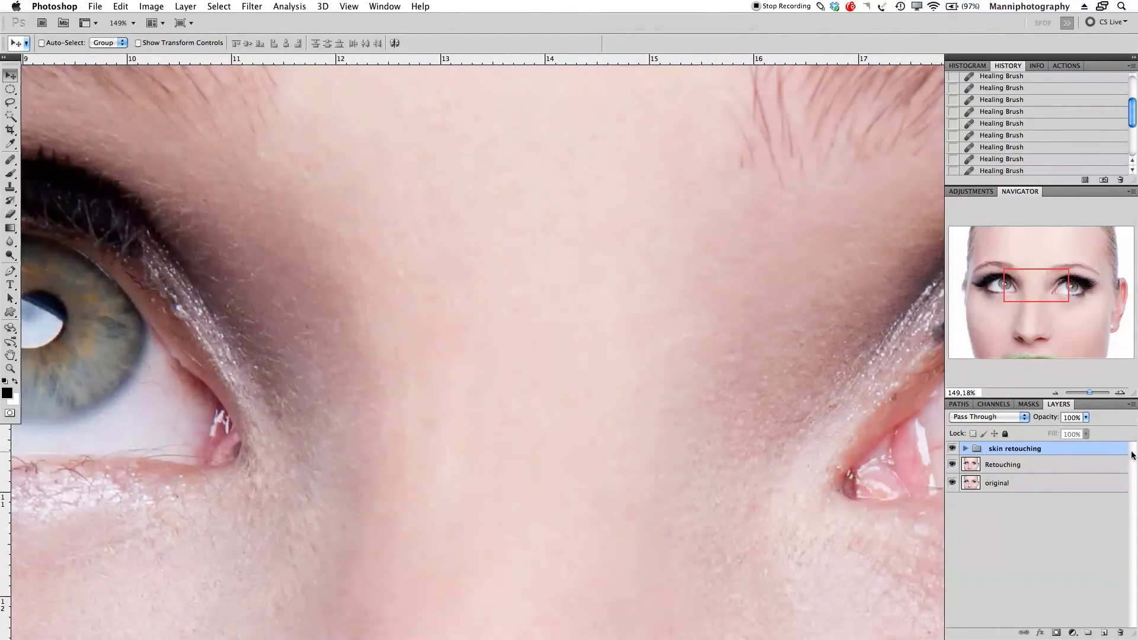
left_click_drag(1090, 392, 1083, 393)
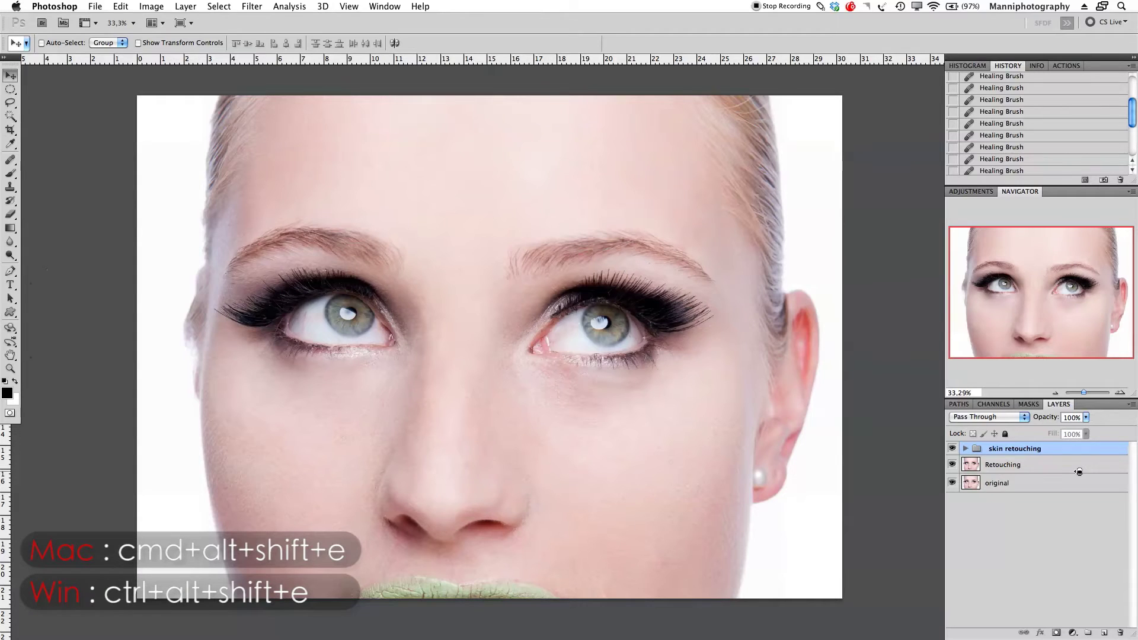
- Stamp all visible layers into a new top layer and name it "eyes"
key("super+alt+shift+e")
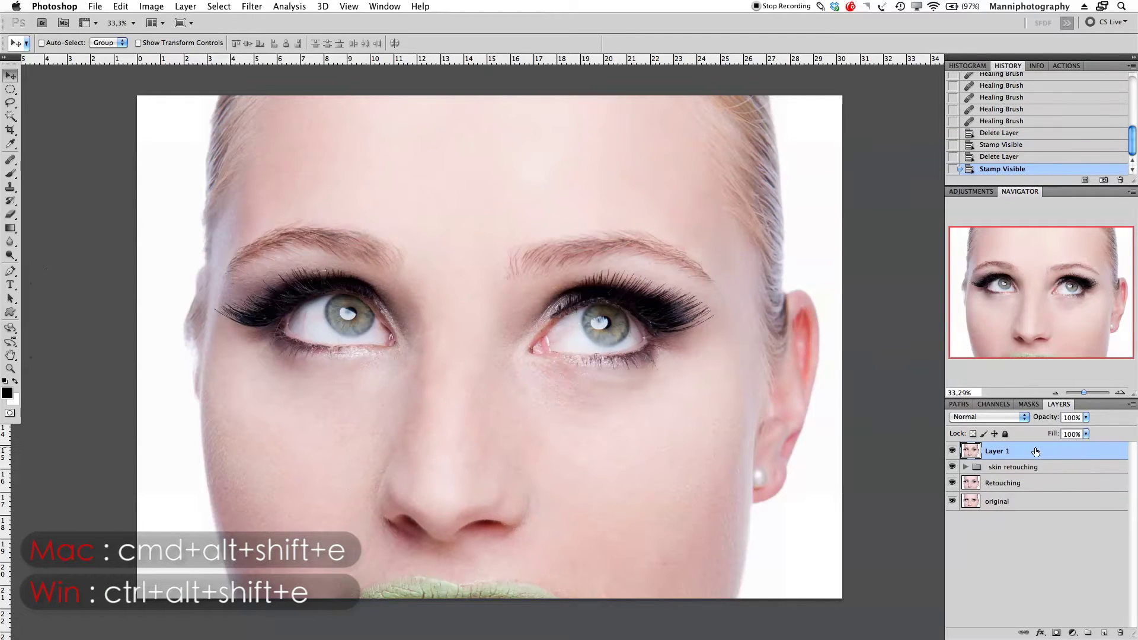
double_click(1001, 451)
key("BackSpace")
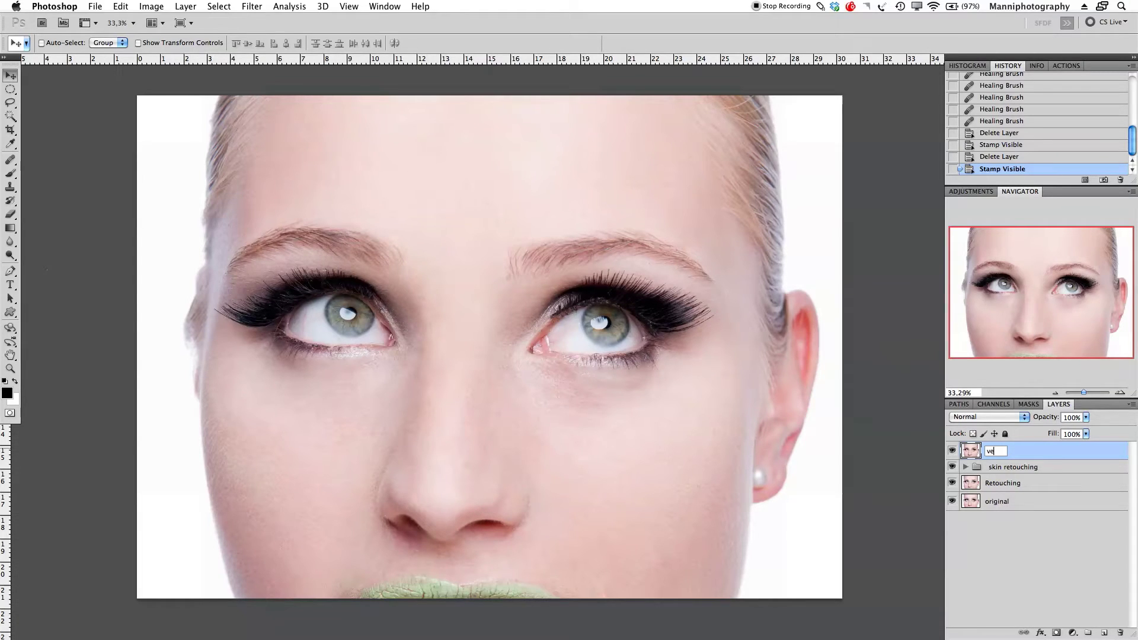
key("BackSpace")
key("BackSpace")
key("BackSpace")
type("eyes")
key("Return")
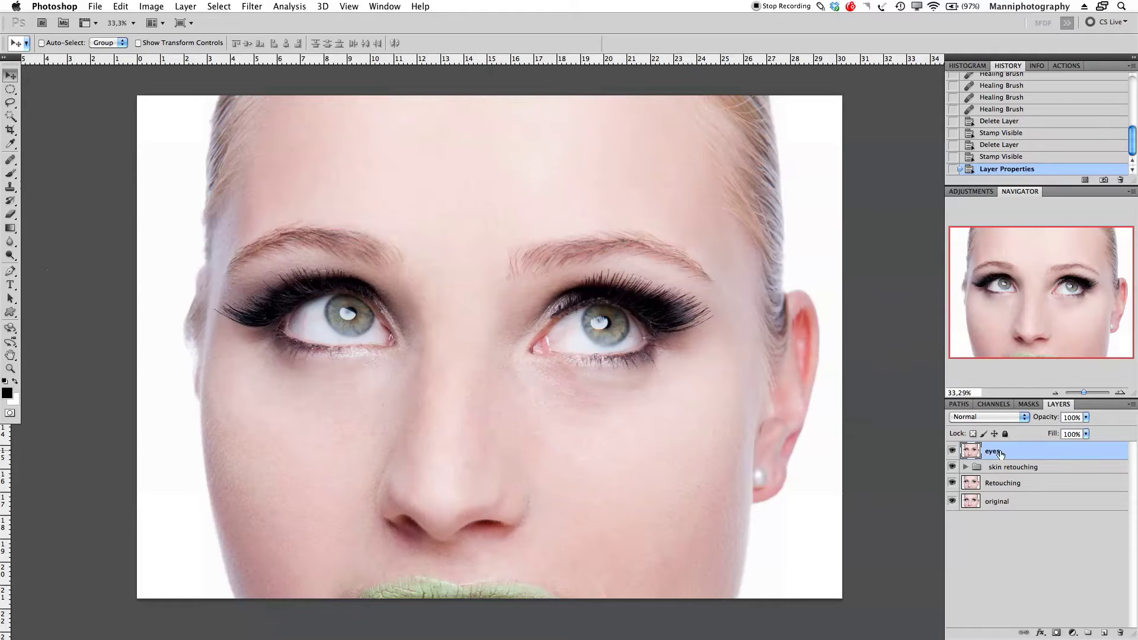
- Heal the vein in the white below the iris of the left-hand eye using a Healing Brush of size 10
key("z")
left_click_drag(439, 348, 454, 352)
left_click_drag(379, 327, 404, 333)
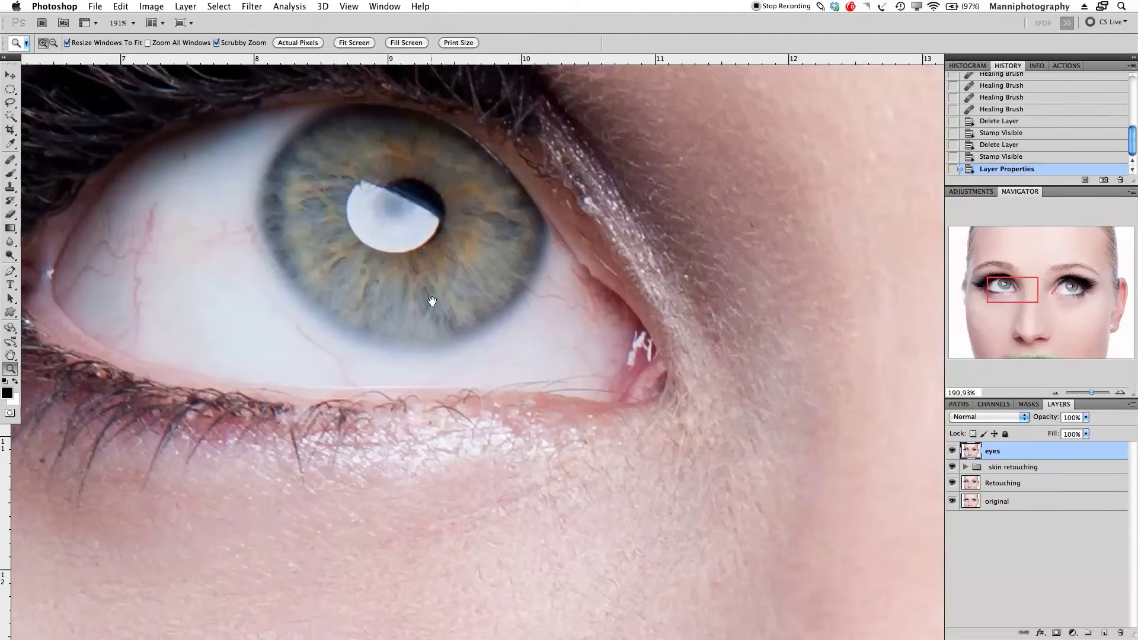
key("j")
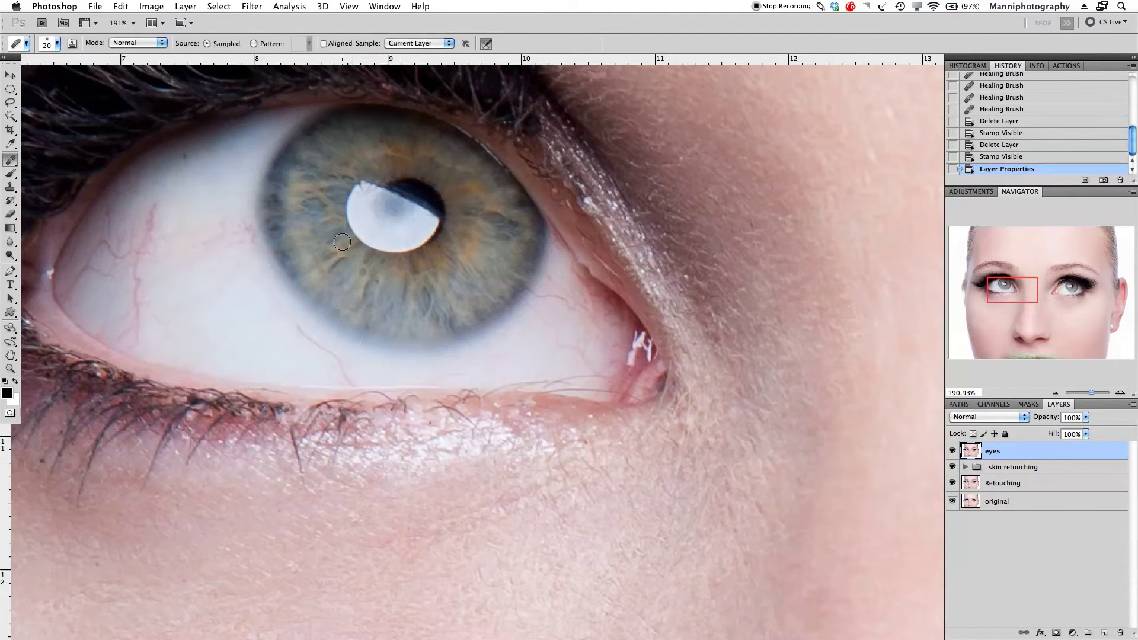
key("bracketleft")
left_click(299, 319)
left_click_drag(297, 324, 296, 331)
left_click(325, 347)
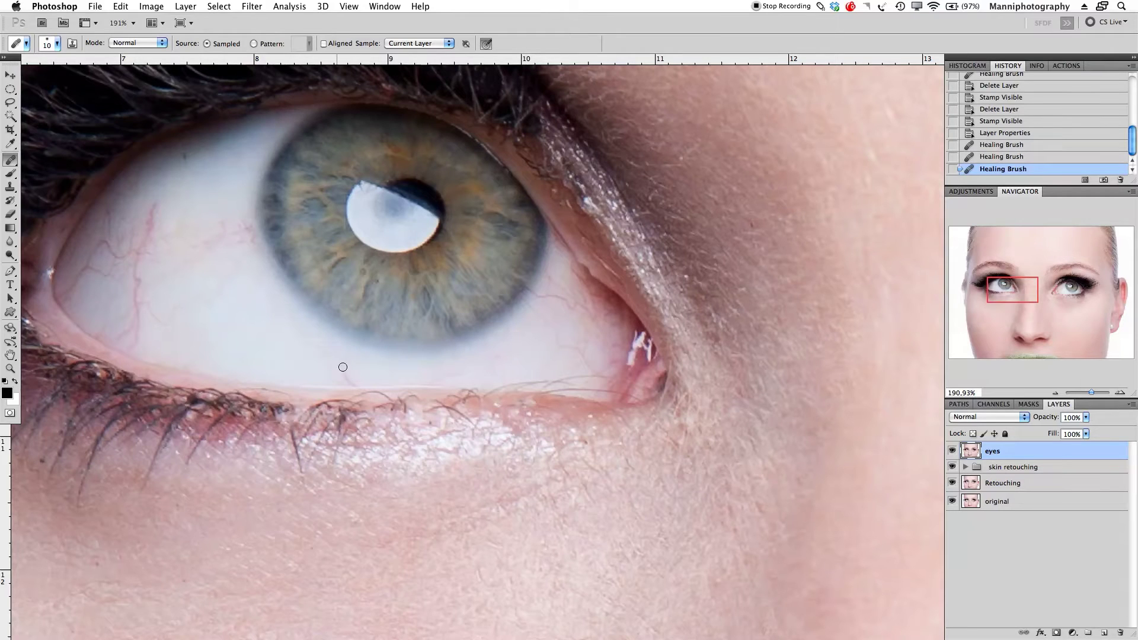
left_click(326, 363)
left_click(363, 362)
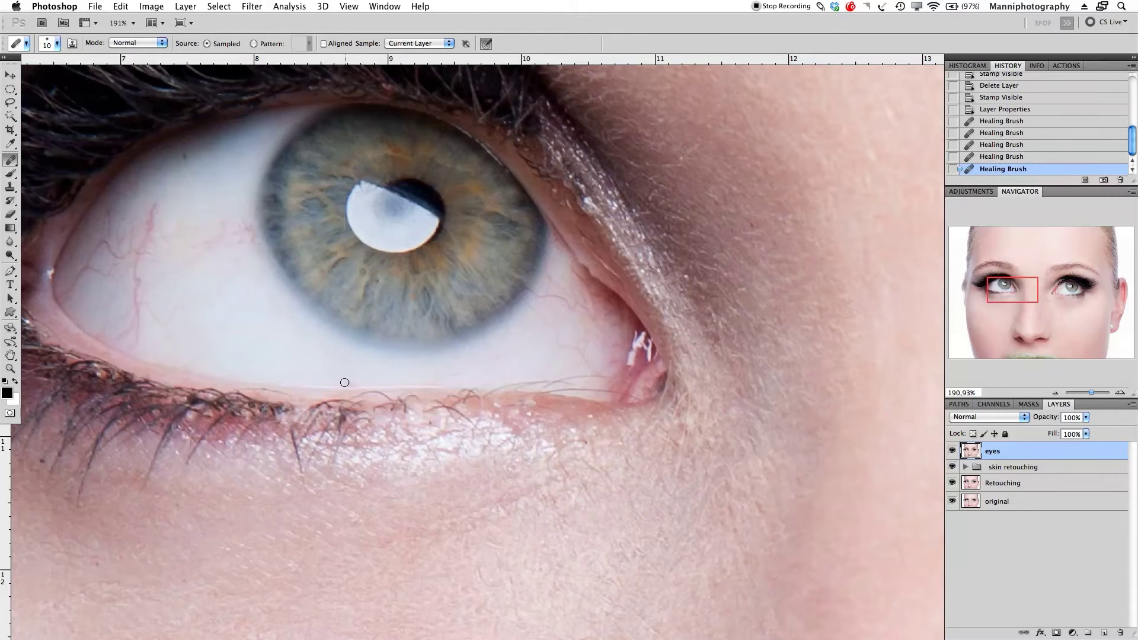
left_click(350, 378)
left_click(294, 343)
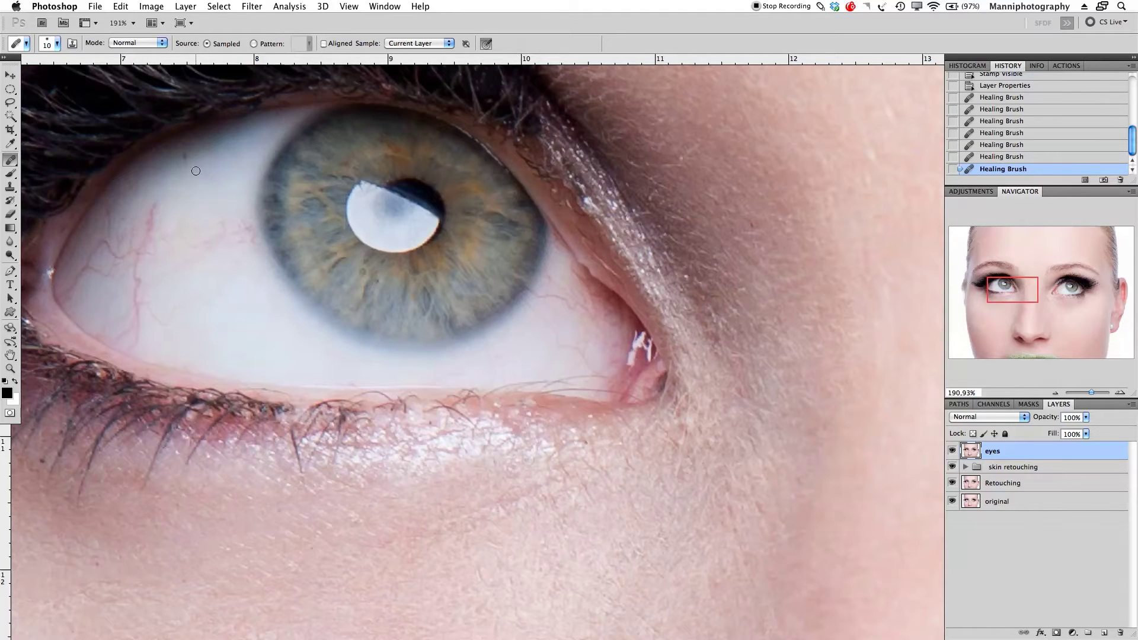
- Heal the red veins running across the outer white of the left-hand eye, sampling clean areas beside them
left_click(213, 165, "alt")
mouse_move(185, 157)
left_mouse_down()
mouse_move(190, 180)
mouse_move(145, 232)
mouse_move(141, 335)
left_mouse_up()
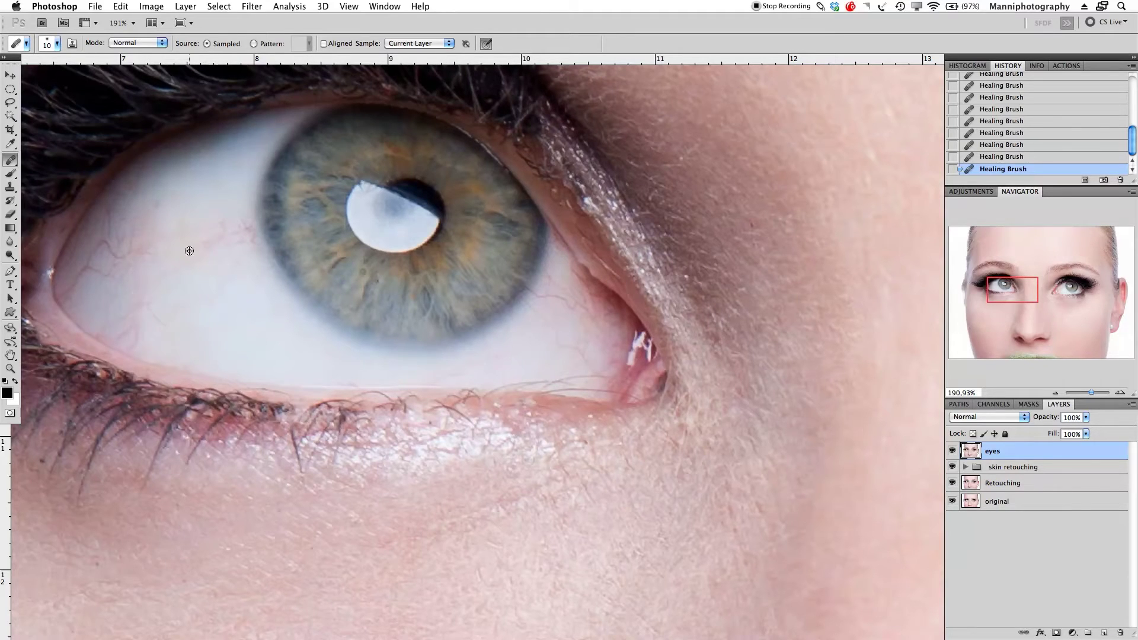
left_click_drag(295, 393, 460, 337)
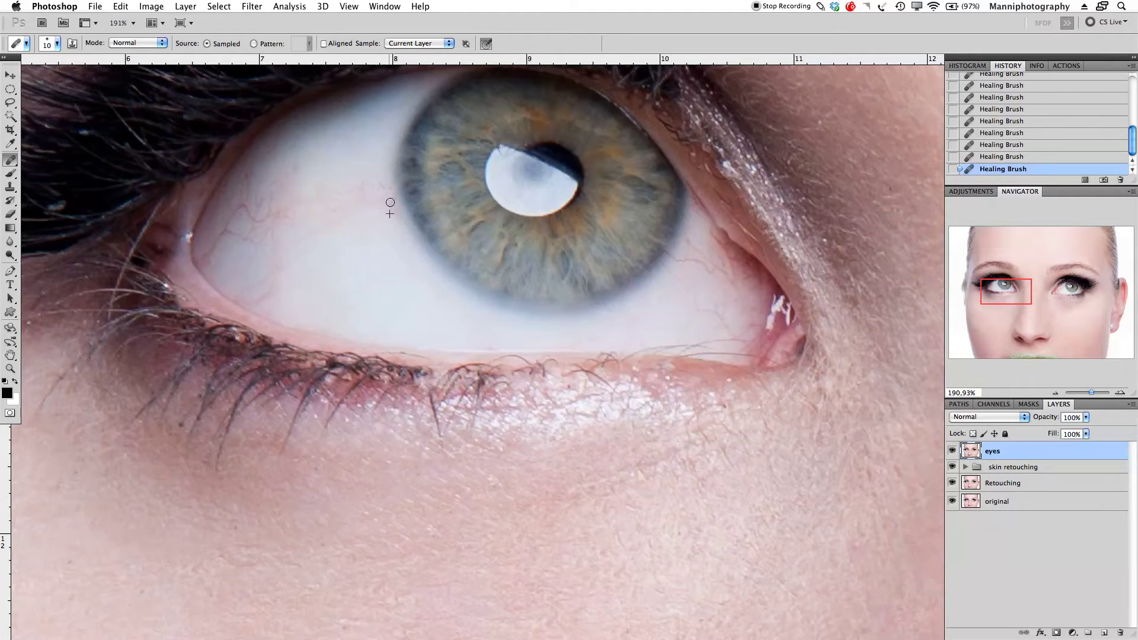
mouse_move(382, 186)
left_mouse_down()
mouse_move(322, 196)
mouse_move(334, 209)
mouse_move(299, 276)
mouse_move(269, 294)
mouse_move(282, 257)
mouse_move(245, 296)
mouse_move(282, 273)
mouse_move(256, 287)
left_mouse_up()
left_click(349, 215, "alt")
left_click(299, 256, "alt")
left_click(318, 254, "alt")
mouse_move(239, 239)
left_mouse_down()
mouse_move(255, 251)
mouse_move(255, 279)
left_mouse_up()
mouse_move(267, 233)
left_mouse_down()
mouse_move(271, 257)
mouse_move(300, 209)
left_mouse_up()
mouse_move(203, 255)
left_mouse_down()
mouse_move(227, 229)
mouse_move(247, 236)
mouse_move(241, 209)
mouse_move(269, 218)
mouse_move(252, 206)
mouse_move(275, 192)
mouse_move(293, 221)
mouse_move(320, 223)
left_mouse_up()
- Clean up the remaining veins and marks below the upper lid at the left-hand eye's outer corner
left_click_drag(301, 172, 295, 168)
mouse_move(236, 207)
left_mouse_down()
mouse_move(261, 231)
mouse_move(265, 199)
mouse_move(244, 209)
mouse_move(271, 179)
mouse_move(250, 176)
mouse_move(240, 213)
mouse_move(256, 190)
left_mouse_up()
left_click_drag(248, 209, 255, 212)
left_click(313, 176, "alt")
left_click_drag(281, 177, 261, 205)
left_click_drag(278, 137, 275, 170)
- Heal the veins between the iris and the inner corner of the left-hand eye
left_click_drag(326, 231, 210, 223)
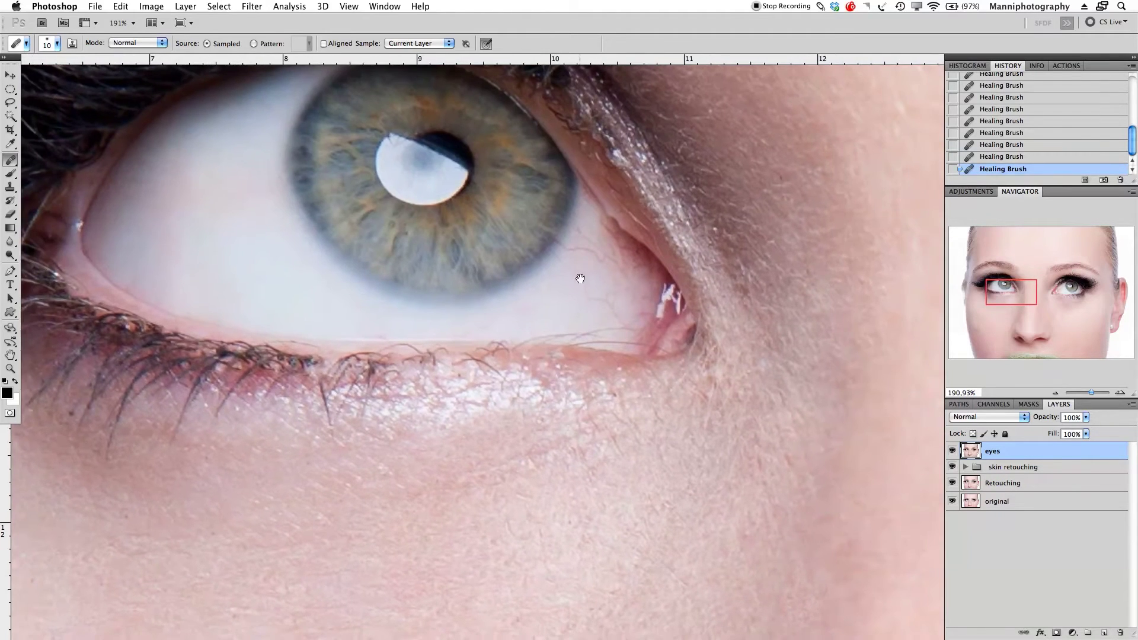
left_click_drag(567, 282, 499, 272)
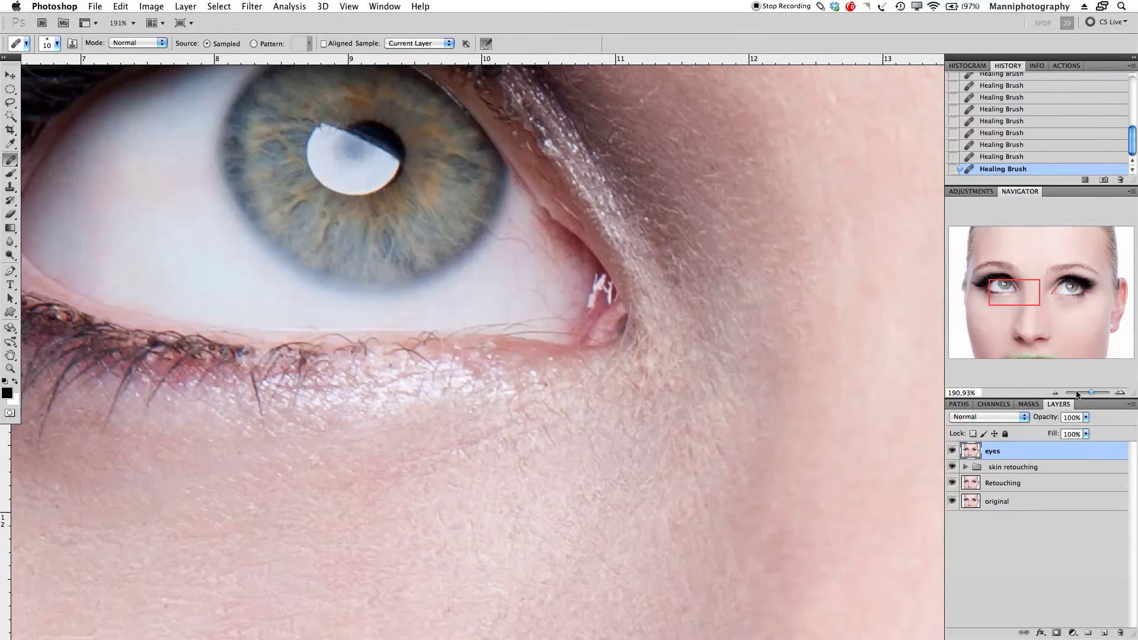
left_click_drag(1091, 394, 1093, 393)
left_click_drag(613, 315, 579, 359)
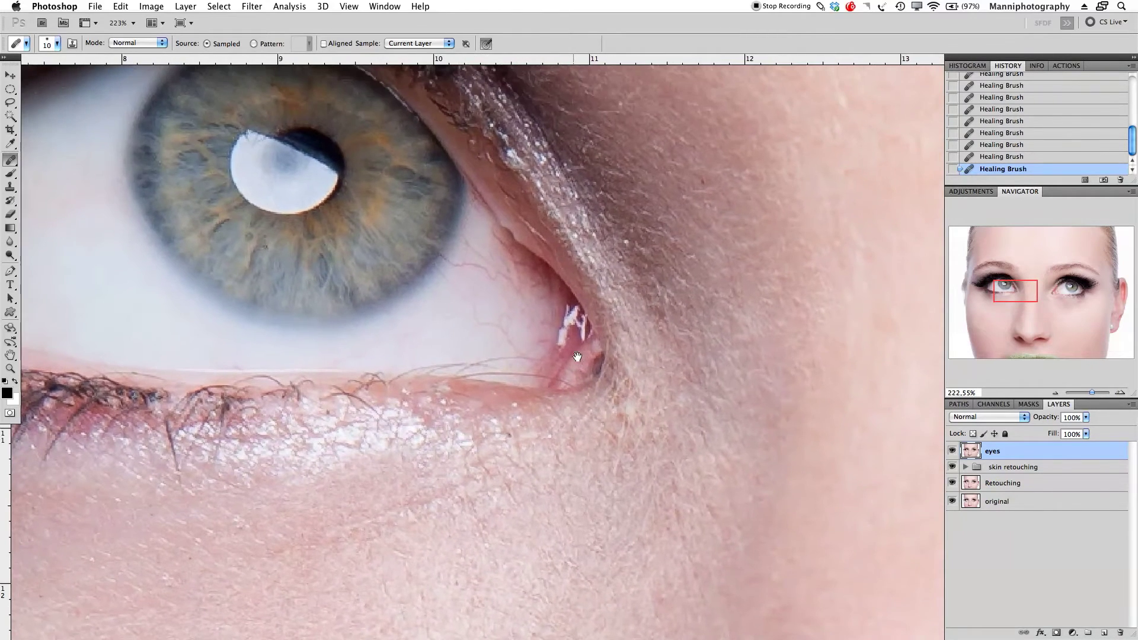
mouse_move(473, 296)
left_mouse_down()
mouse_move(503, 329)
mouse_move(508, 321)
mouse_move(483, 338)
mouse_move(478, 329)
mouse_move(456, 354)
mouse_move(485, 314)
mouse_move(443, 317)
left_mouse_up()
left_click(440, 285, "alt")
left_click(486, 324, "alt")
left_click(491, 325, "alt")
left_click(486, 314, "alt")
mouse_move(479, 272)
left_mouse_down()
mouse_move(472, 264)
mouse_move(516, 288)
left_mouse_up()
left_click(484, 299, "alt")
left_click(494, 288, "alt")
mouse_move(472, 243)
left_mouse_down()
mouse_move(504, 279)
mouse_move(453, 282)
left_mouse_up()
- Remove the stray lashes along the lower lid near the left-hand eye's inner corner with the Healing Brush
mouse_move(460, 367)
left_mouse_down()
mouse_move(512, 360)
mouse_move(467, 364)
mouse_move(542, 375)
left_mouse_up()
key("super+z")
left_click(474, 372, "alt")
left_click(474, 372, "alt")
left_click(550, 369, "alt")
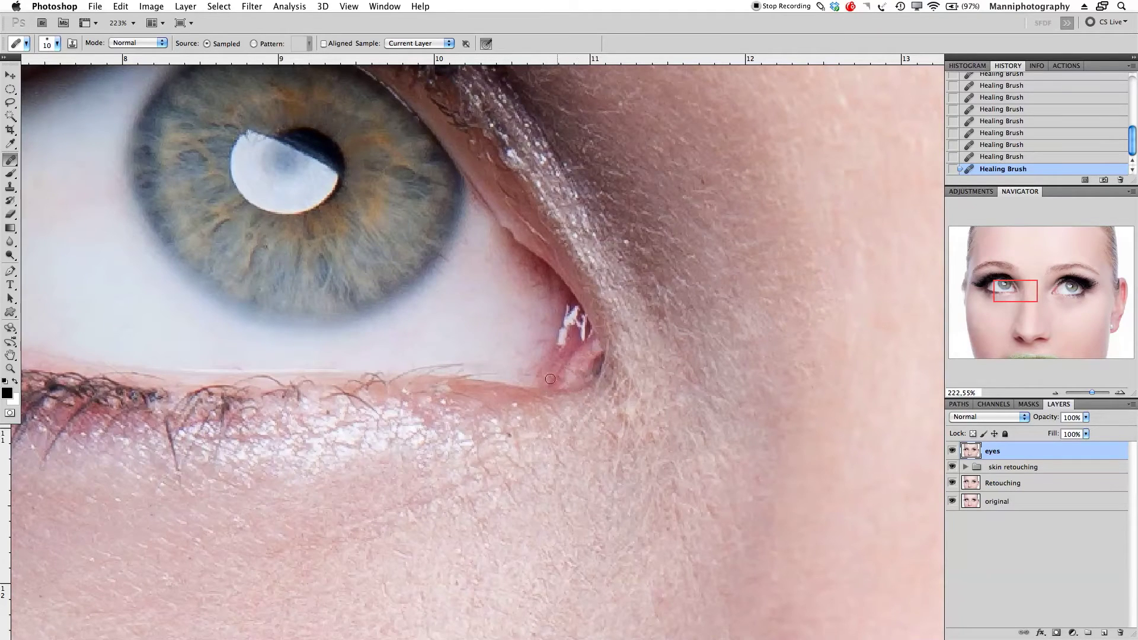
mouse_move(450, 360)
left_mouse_down()
mouse_move(383, 374)
mouse_move(419, 358)
mouse_move(423, 377)
mouse_move(422, 367)
mouse_move(455, 364)
mouse_move(434, 364)
mouse_move(498, 373)
mouse_move(550, 348)
left_mouse_up()
- Heal the most prominent red veins in the white between the tear duct and iris of the right-hand eye
left_click_drag(632, 362, 119, 278)
left_click_drag(674, 338, 148, 373)
left_click_drag(404, 312, 356, 327)
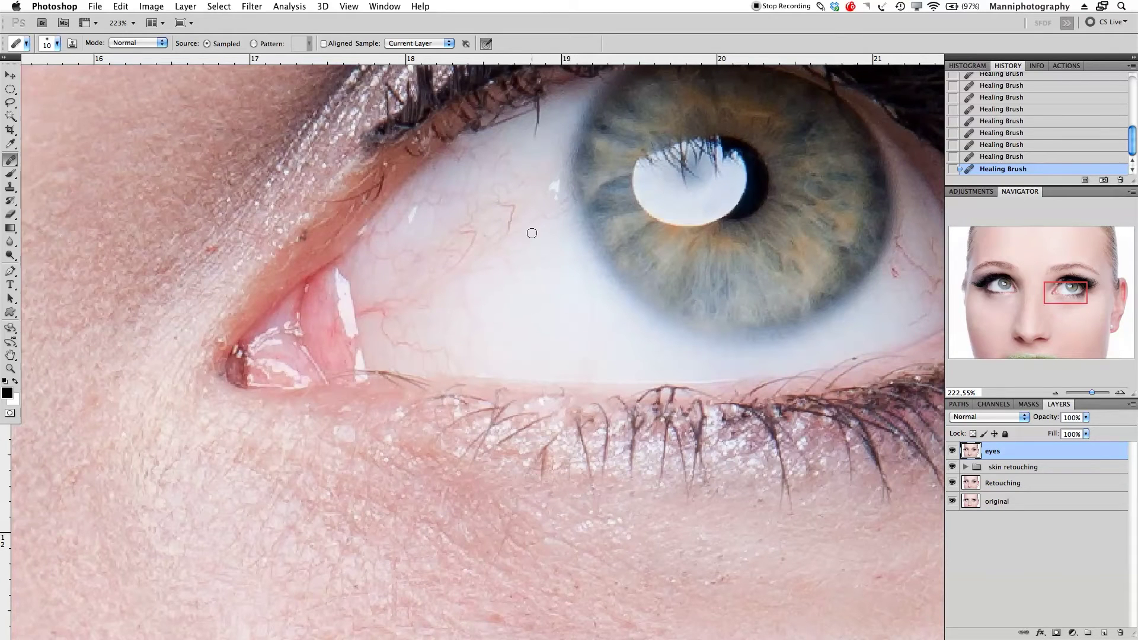
left_click(532, 256, "alt")
left_click_drag(541, 222, 565, 222)
left_click_drag(560, 273, 537, 291)
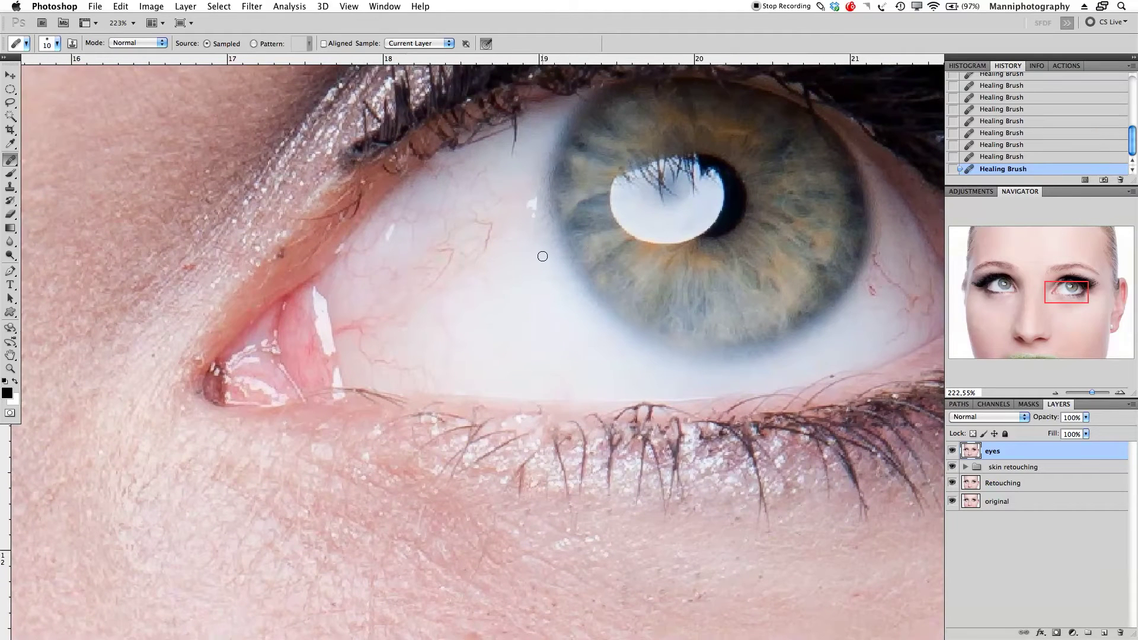
left_click(500, 161, "alt")
left_click_drag(487, 195, 501, 198)
left_click_drag(490, 221, 486, 248)
left_click(474, 287, "alt")
mouse_move(436, 275)
left_mouse_down()
mouse_move(450, 290)
mouse_move(440, 296)
left_mouse_up()
left_click_drag(447, 282, 444, 338)
- Heal the branching veins in the white right beside the right-hand eye's tear duct
mouse_move(340, 328)
left_mouse_down()
mouse_move(361, 347)
mouse_move(376, 341)
mouse_move(366, 357)
mouse_move(362, 345)
mouse_move(405, 362)
mouse_move(383, 371)
mouse_move(431, 377)
left_mouse_up()
left_click(360, 323, "alt")
left_click(411, 355, "alt")
left_click(432, 377, "alt")
left_click(448, 340, "alt")
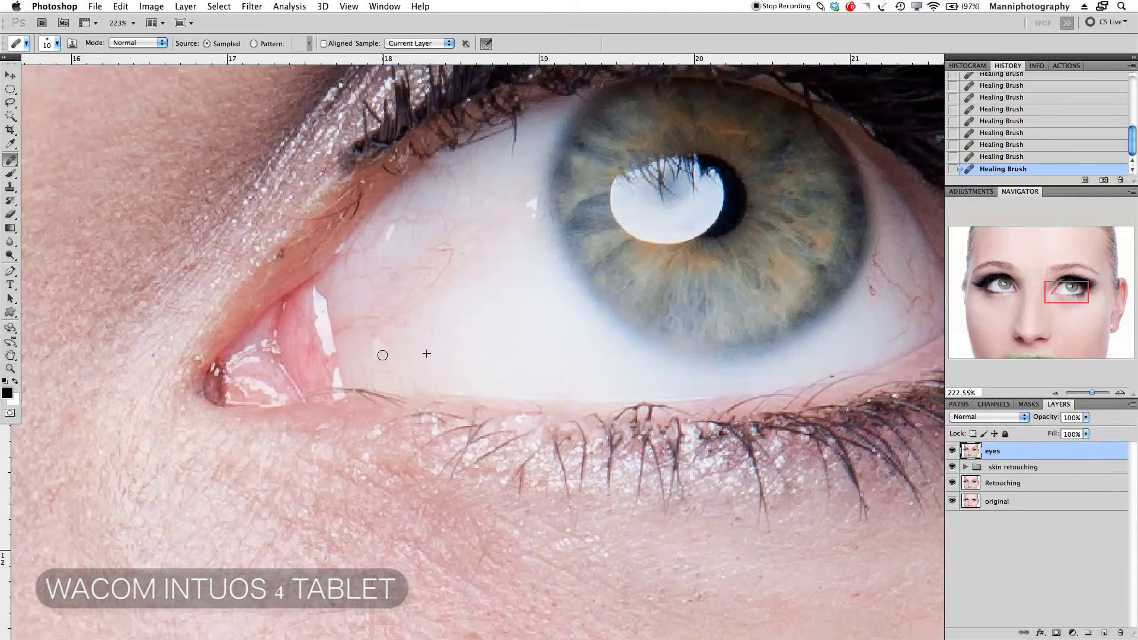
mouse_move(412, 339)
left_mouse_down()
mouse_move(437, 318)
mouse_move(373, 318)
mouse_move(420, 323)
mouse_move(445, 275)
mouse_move(426, 249)
mouse_move(457, 259)
mouse_move(449, 247)
mouse_move(437, 282)
mouse_move(422, 268)
mouse_move(437, 256)
mouse_move(391, 315)
left_mouse_up()
left_click(418, 318, "alt")
- Heal the leftover veins in the upper inner white of the right-hand eye and the bright spot beside the iris
left_click(463, 260, "alt")
left_click(426, 251, "alt")
left_click(457, 261, "alt")
left_click(447, 296, "alt")
left_click(484, 248, "alt")
left_click_drag(483, 242, 455, 238)
left_click(468, 237, "alt")
mouse_move(450, 170)
left_mouse_down()
mouse_move(443, 221)
mouse_move(475, 182)
mouse_move(490, 189)
mouse_move(486, 182)
mouse_move(488, 224)
mouse_move(505, 233)
mouse_move(478, 281)
left_mouse_up()
mouse_move(420, 210)
left_mouse_down()
mouse_move(405, 254)
mouse_move(385, 225)
mouse_move(357, 277)
mouse_move(384, 296)
mouse_move(382, 272)
mouse_move(394, 280)
mouse_move(372, 285)
mouse_move(391, 265)
mouse_move(382, 254)
mouse_move(533, 216)
left_mouse_up()
left_click(403, 254, "alt")
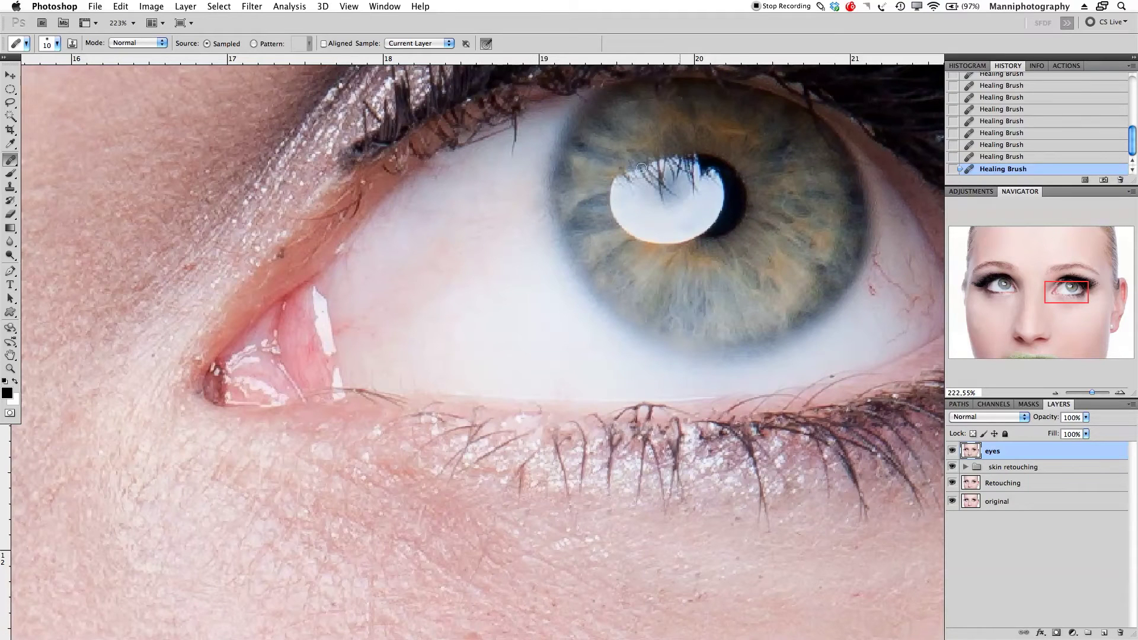
- Remove the stray lash below the right-hand eye's upper lid and smooth the remaining redness in the inner white
left_click(491, 170, "alt")
mouse_move(517, 123)
left_mouse_down()
mouse_move(512, 158)
mouse_move(478, 138)
mouse_move(498, 133)
mouse_move(468, 147)
left_mouse_up()
left_click_drag(489, 254, 500, 243)
left_click_drag(471, 289, 455, 301)
left_click(457, 335)
mouse_move(409, 369)
left_mouse_down()
mouse_move(377, 369)
mouse_move(399, 344)
mouse_move(357, 317)
mouse_move(347, 338)
left_mouse_up()
left_click_drag(369, 314, 374, 285)
- Heal the small marks in the white below the iris and along the lower lid of the right-hand eye
left_click_drag(732, 229, 724, 229)
left_click(658, 317, "alt")
left_click_drag(657, 282, 658, 299)
left_click(630, 336, "alt")
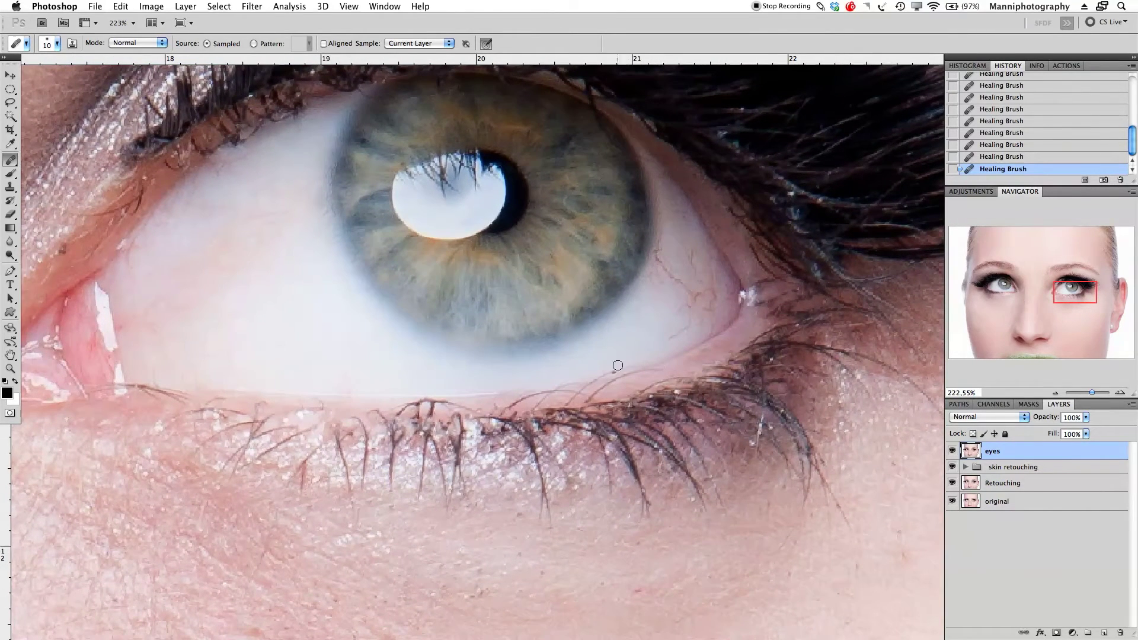
left_click_drag(629, 354, 623, 360)
left_click(628, 346, "alt")
- Heal the veins between the iris and the outer corner of the right-hand eye
left_click(711, 196)
left_click(668, 266)
left_click_drag(665, 268, 684, 285)
left_click(679, 277)
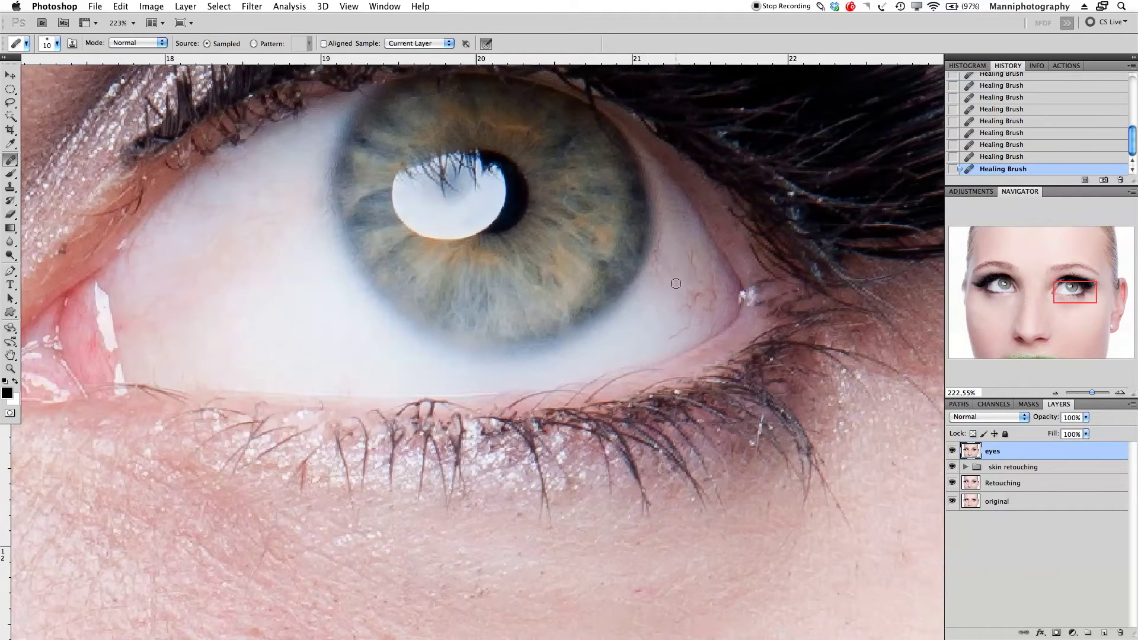
left_click(656, 255)
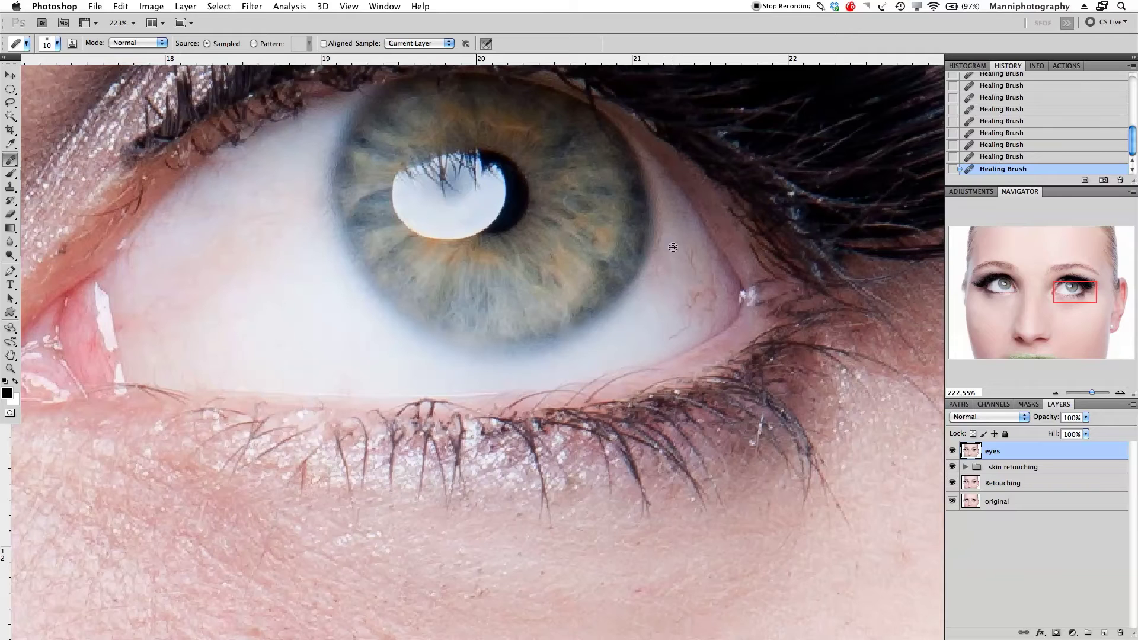
mouse_move(685, 222)
left_mouse_down()
mouse_move(695, 278)
mouse_move(692, 256)
mouse_move(716, 259)
mouse_move(709, 292)
mouse_move(692, 247)
mouse_move(715, 298)
mouse_move(700, 286)
mouse_move(652, 345)
left_mouse_up()
left_click(687, 328)
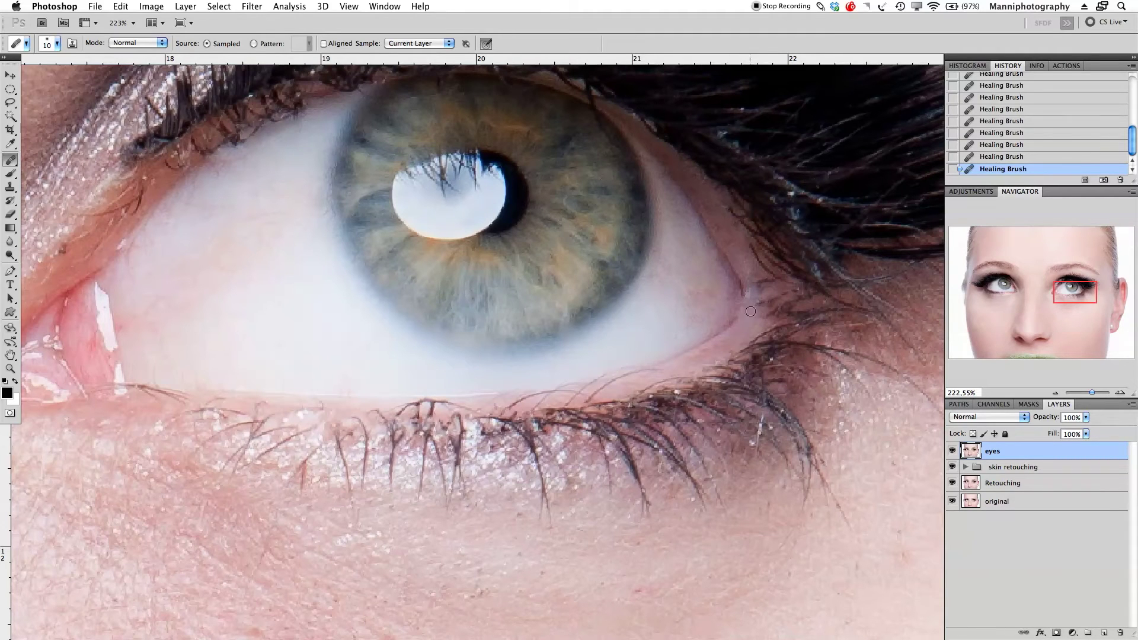
- Touch up the last reddish patches in the inner white of the right-hand eye with the Healing Brush
left_click(194, 288, "alt")
left_click(205, 276)
left_click(187, 300, "alt")
left_click(169, 297)
left_click_drag(135, 244, 127, 261)
left_click(162, 247, "alt")
- Compare the whole image before and after the eye retouching by toggling the eyes layer's visibility
left_click_drag(1093, 392, 1086, 393)
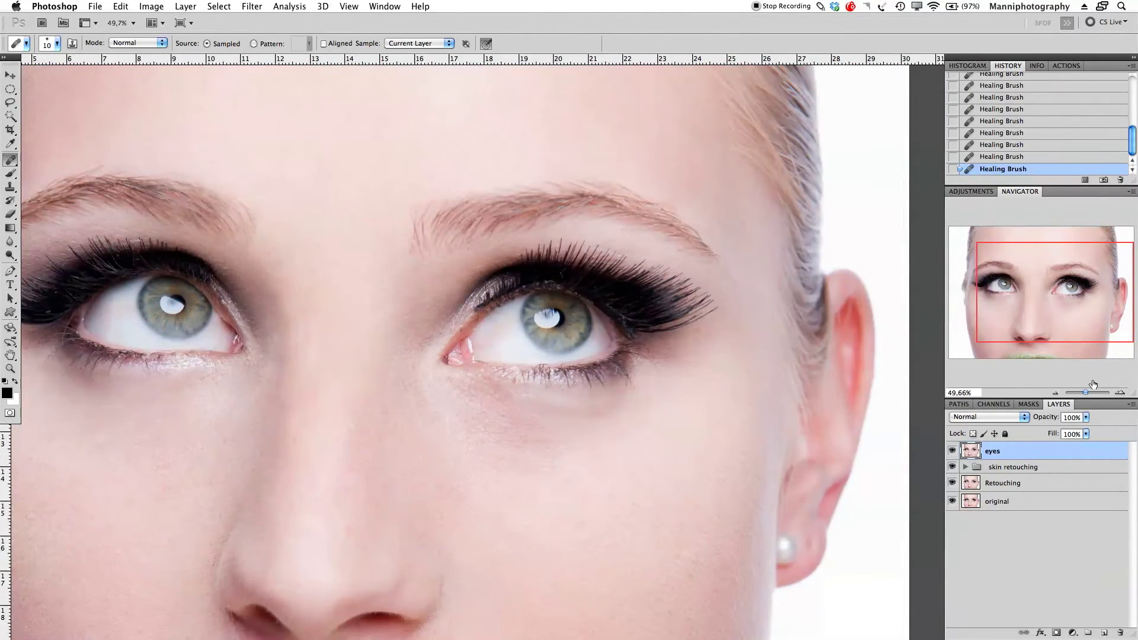
left_click_drag(1086, 394, 1084, 393)
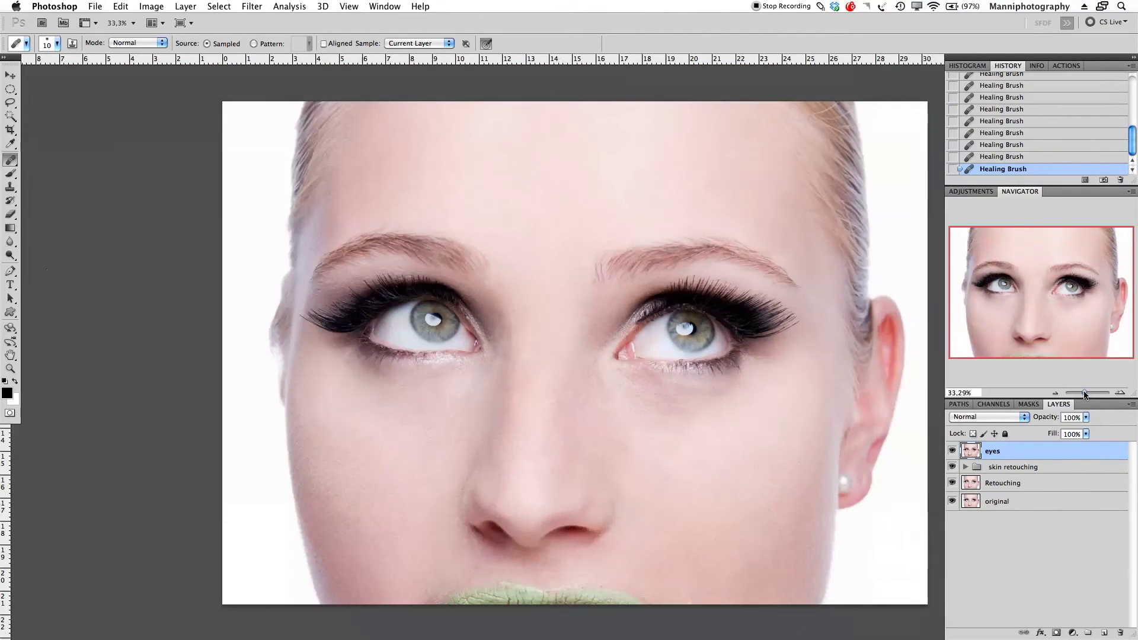
left_click(952, 452)
left_click(952, 452)
left_click(951, 452)
left_click(952, 452)
- Duplicate the eyes layer and name the copy "Sharpen"
left_click_drag(1085, 393, 1088, 394)
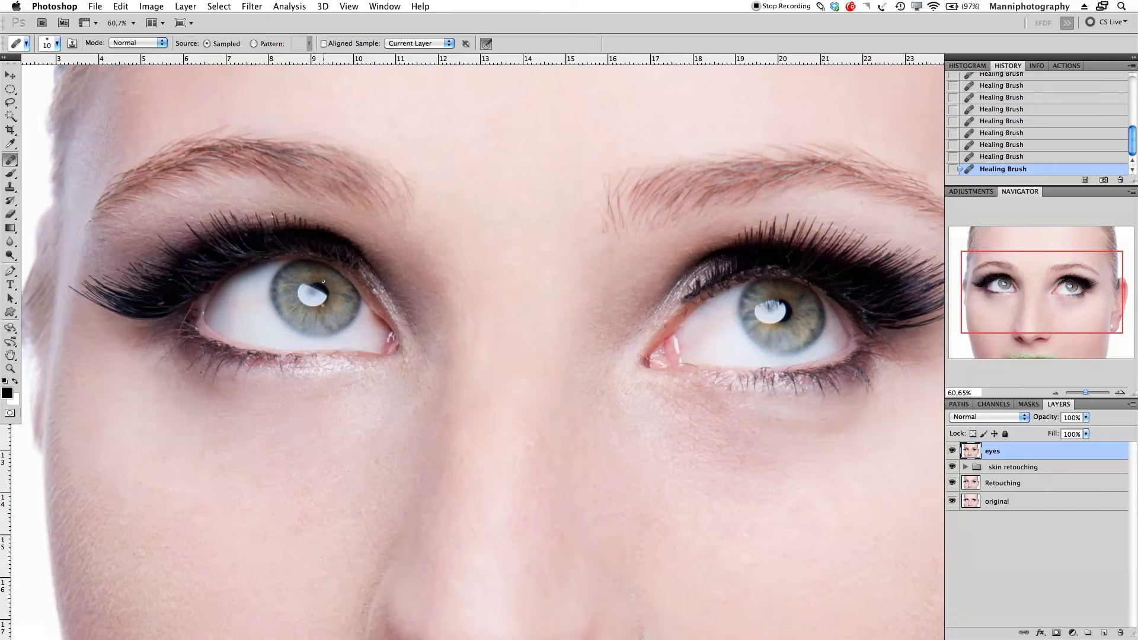
key("super+j")
double_click(1001, 452)
key("BackSpace")
type("D")
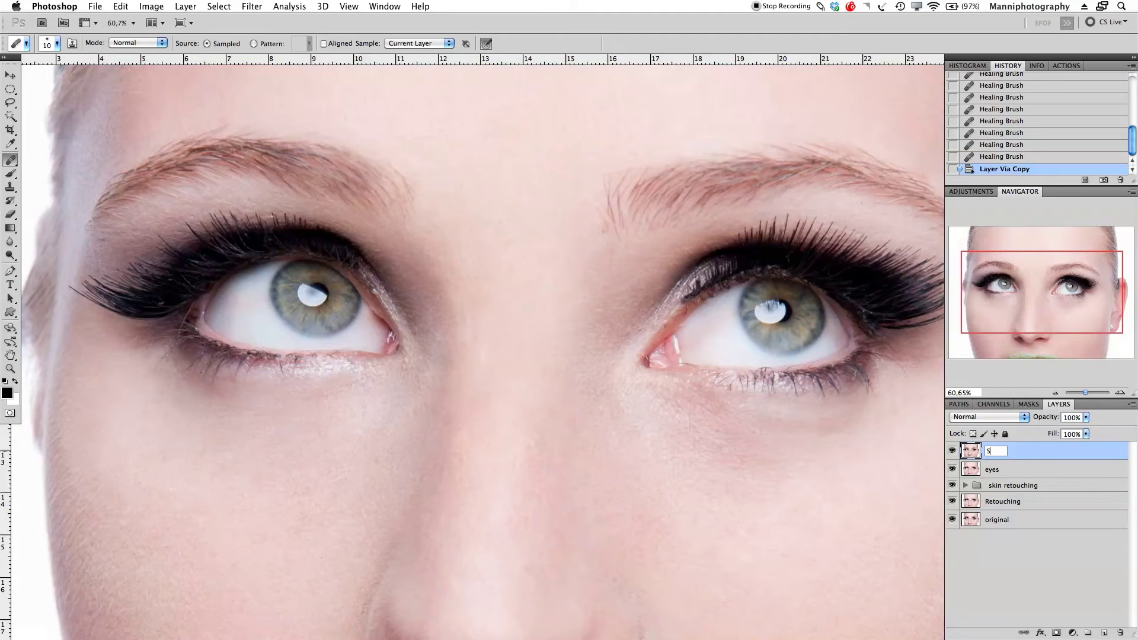
type("Sharop")
key("BackSpace")
key("BackSpace")
type("pen")
key("Return")
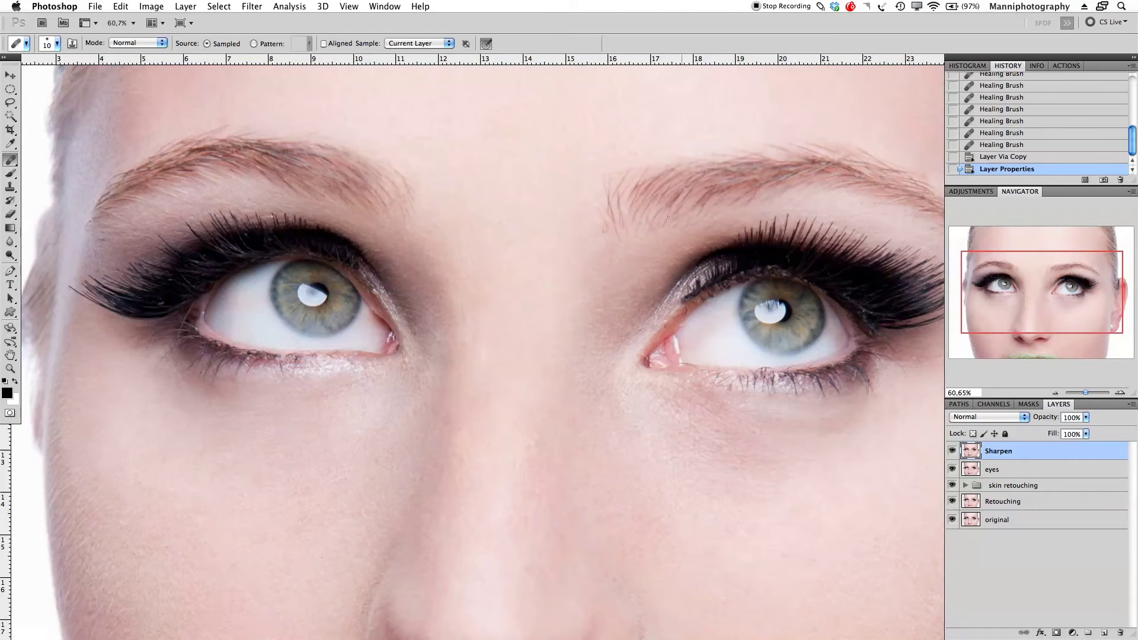
left_click(252, 7)
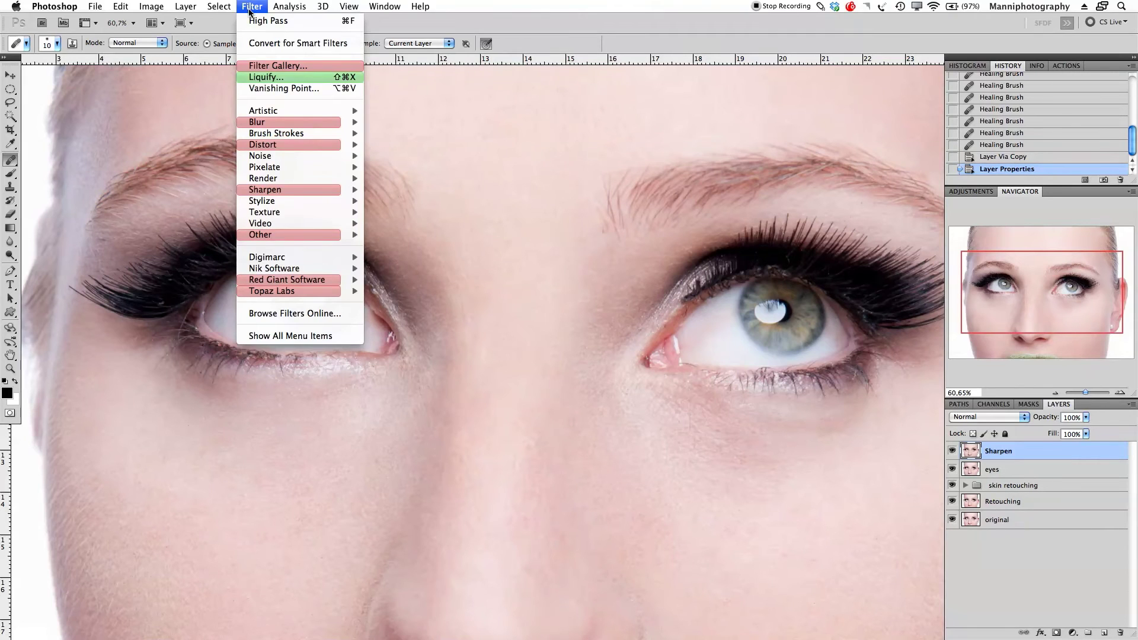
mouse_move(284, 234)
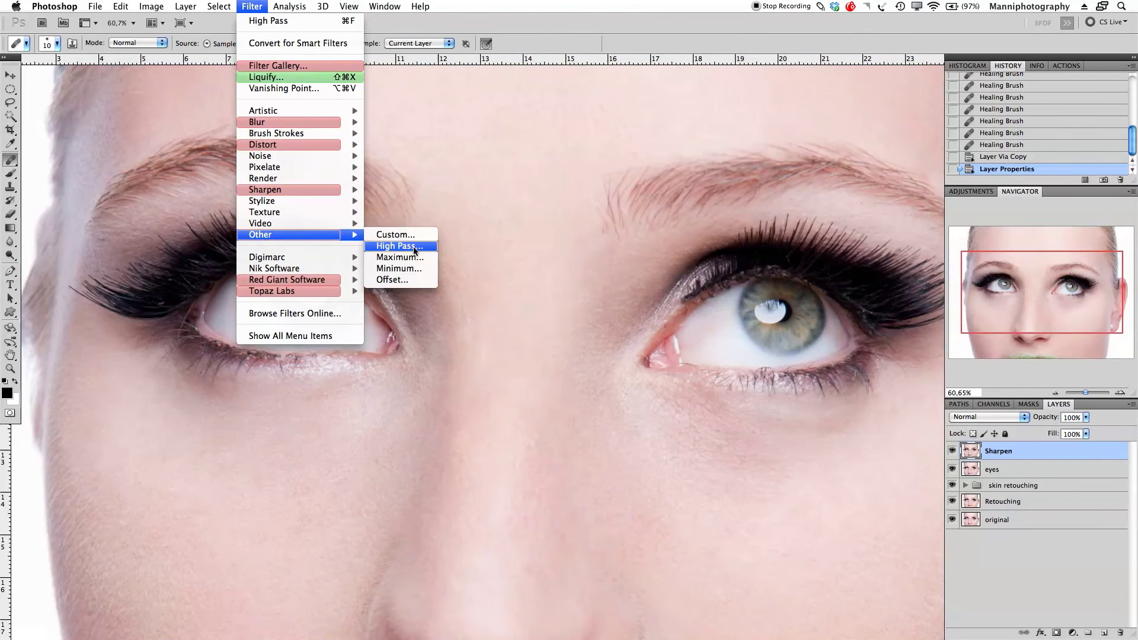
left_click(414, 247)
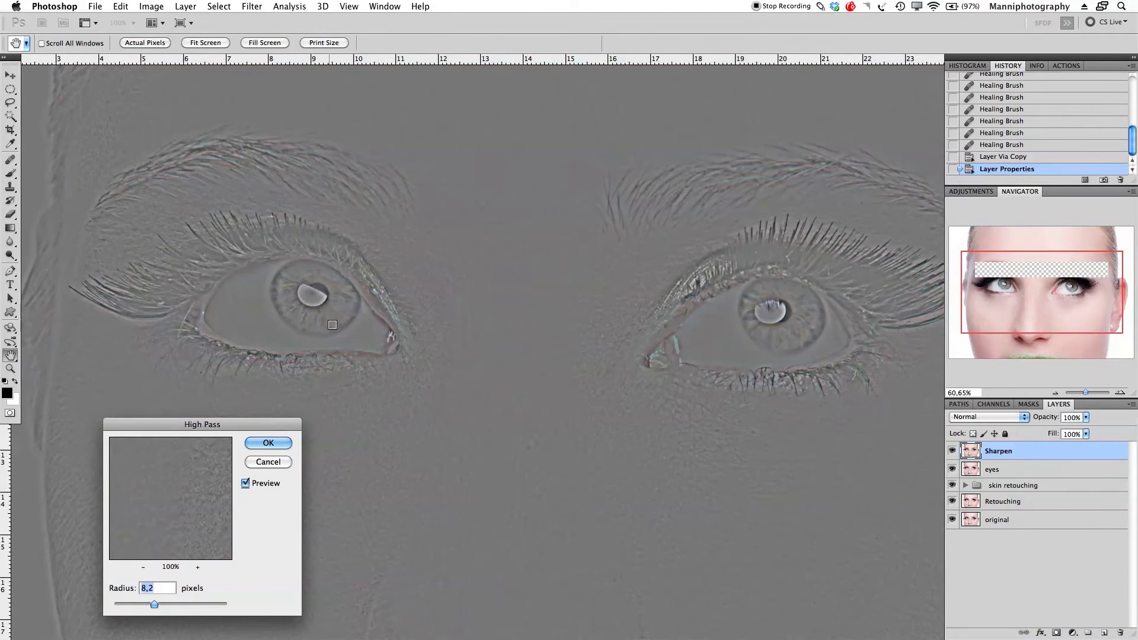
left_click_drag(289, 425, 615, 92)
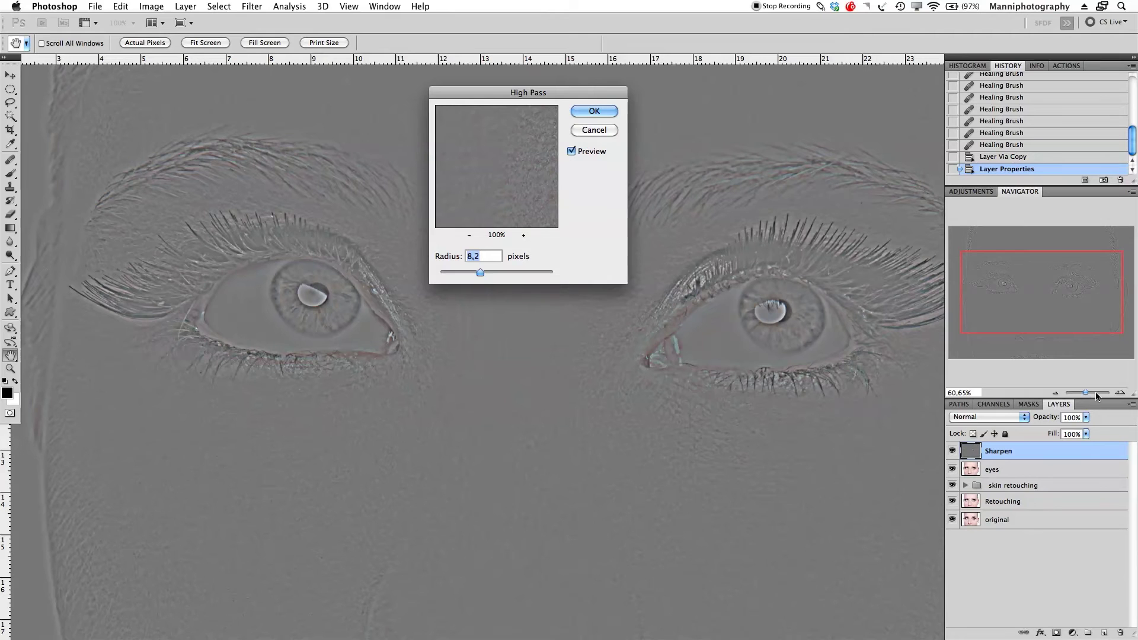
left_click(594, 130)
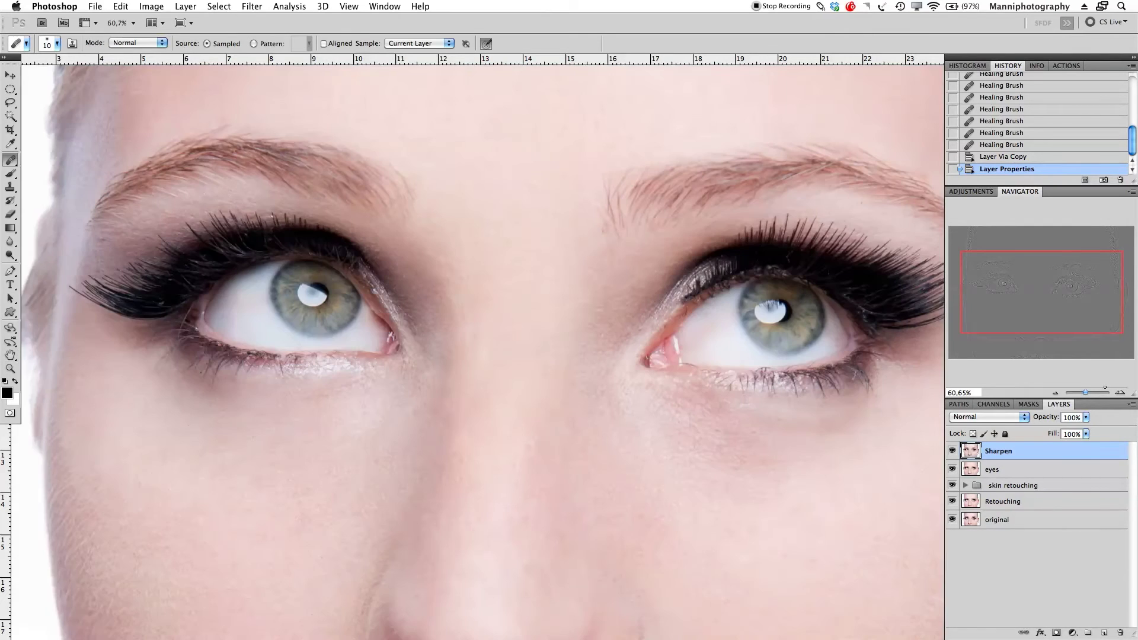
- Apply the High Pass filter to the Sharpen layer with a radius of 9,9 pixels
left_click_drag(1085, 392, 1094, 393)
left_click_drag(551, 386, 394, 236)
left_click_drag(653, 381, 484, 232)
left_click_drag(623, 275, 605, 276)
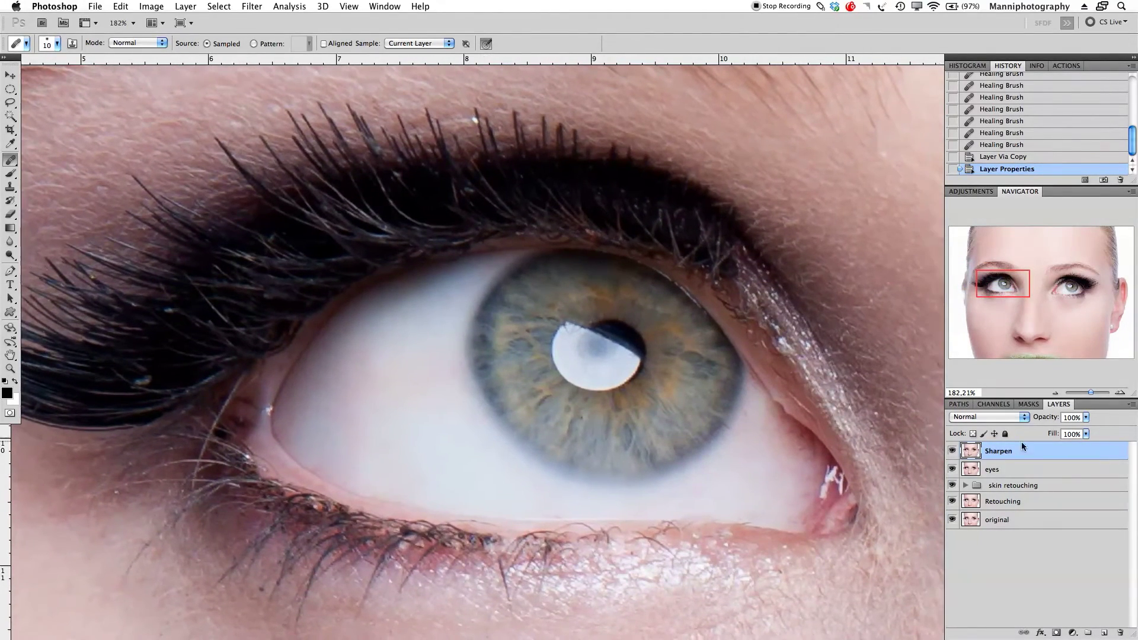
left_click(252, 7)
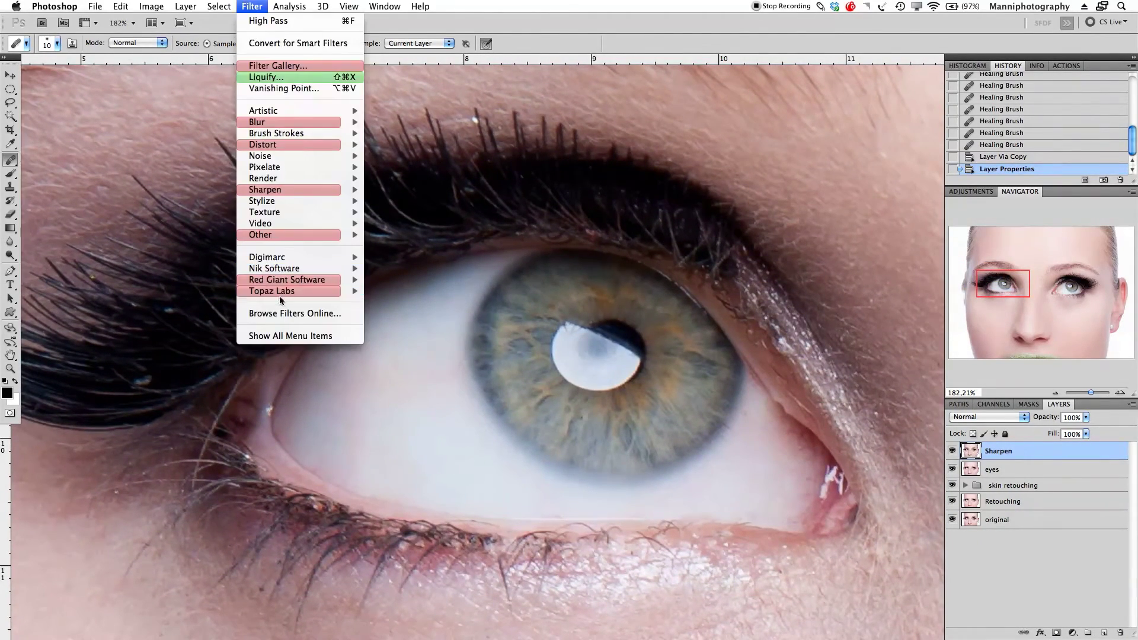
mouse_move(306, 213)
mouse_move(297, 234)
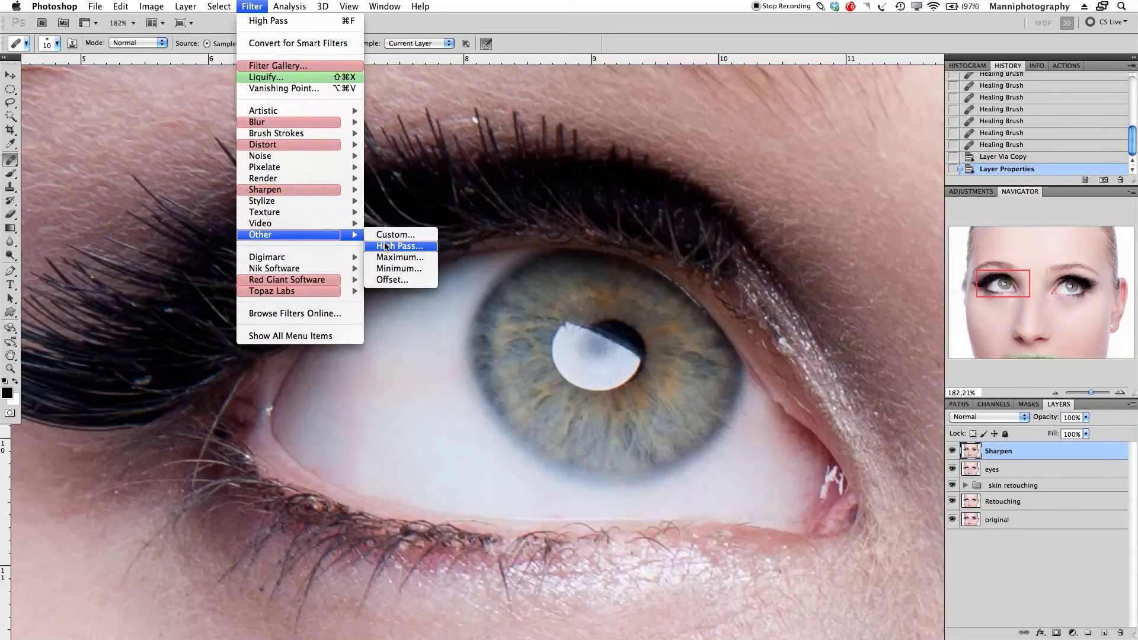
left_click(389, 246)
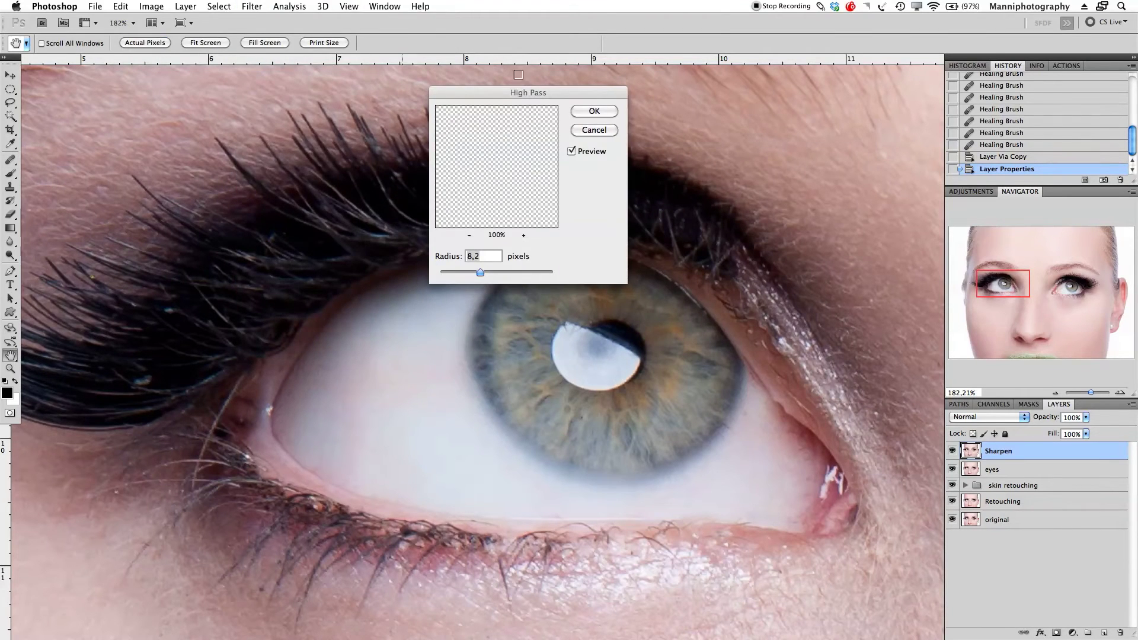
left_click_drag(515, 92, 243, 76)
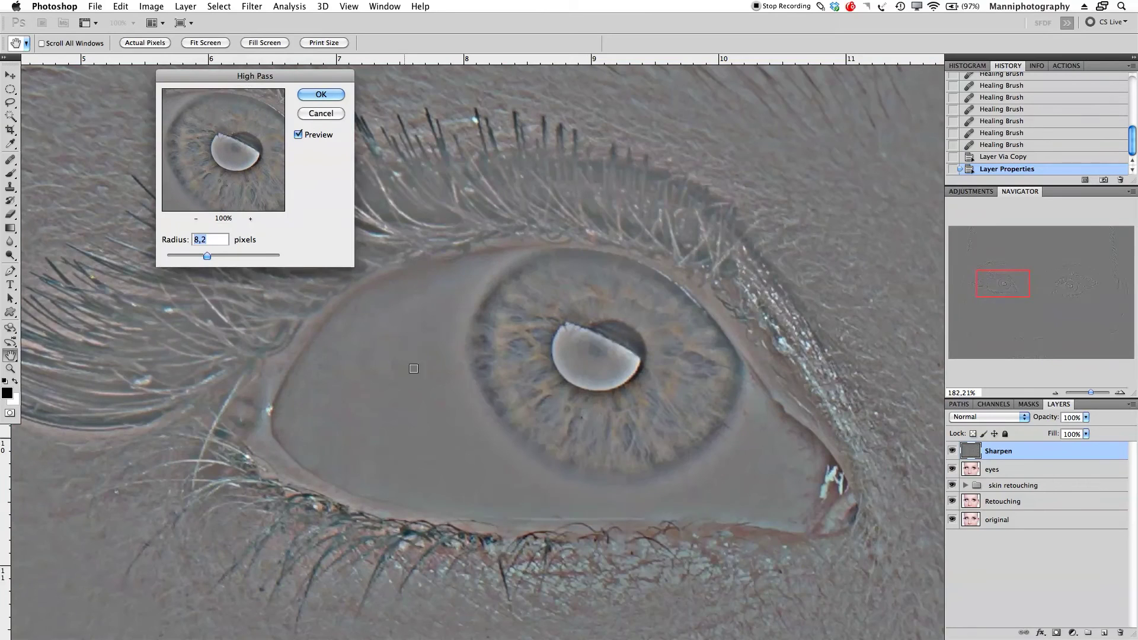
left_click_drag(207, 255, 199, 255)
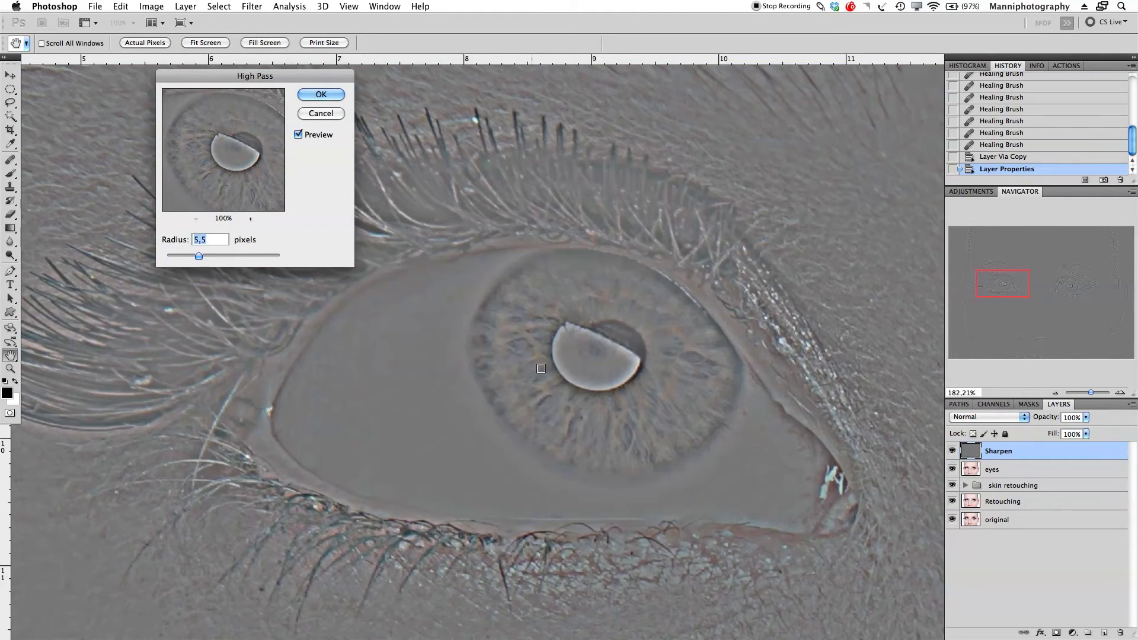
left_click_drag(198, 256, 189, 255)
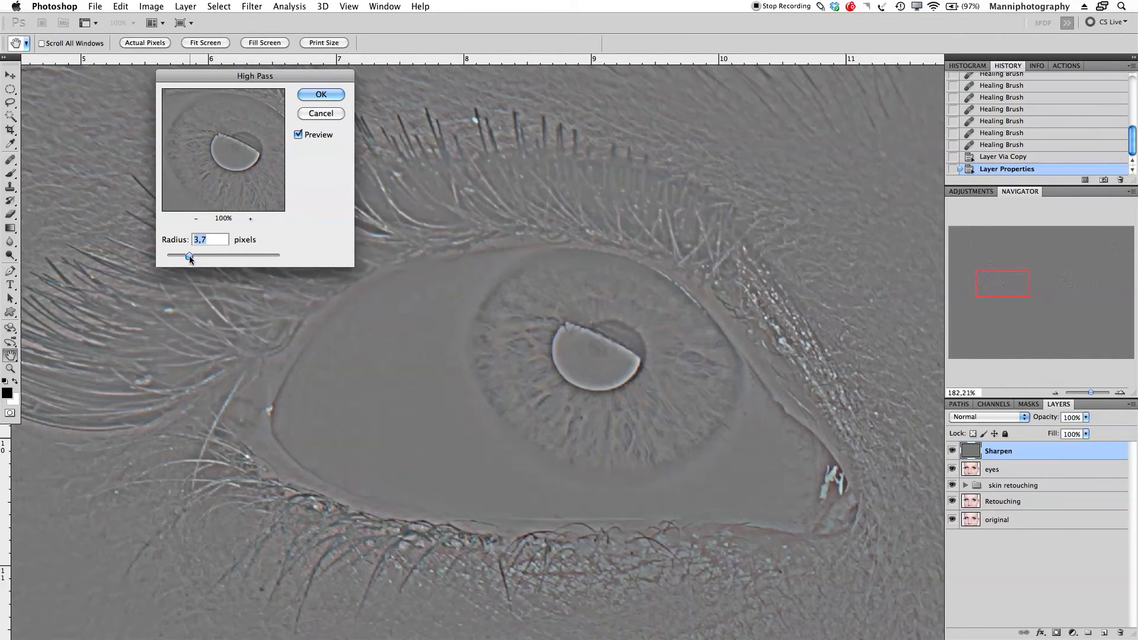
left_click_drag(192, 256, 216, 256)
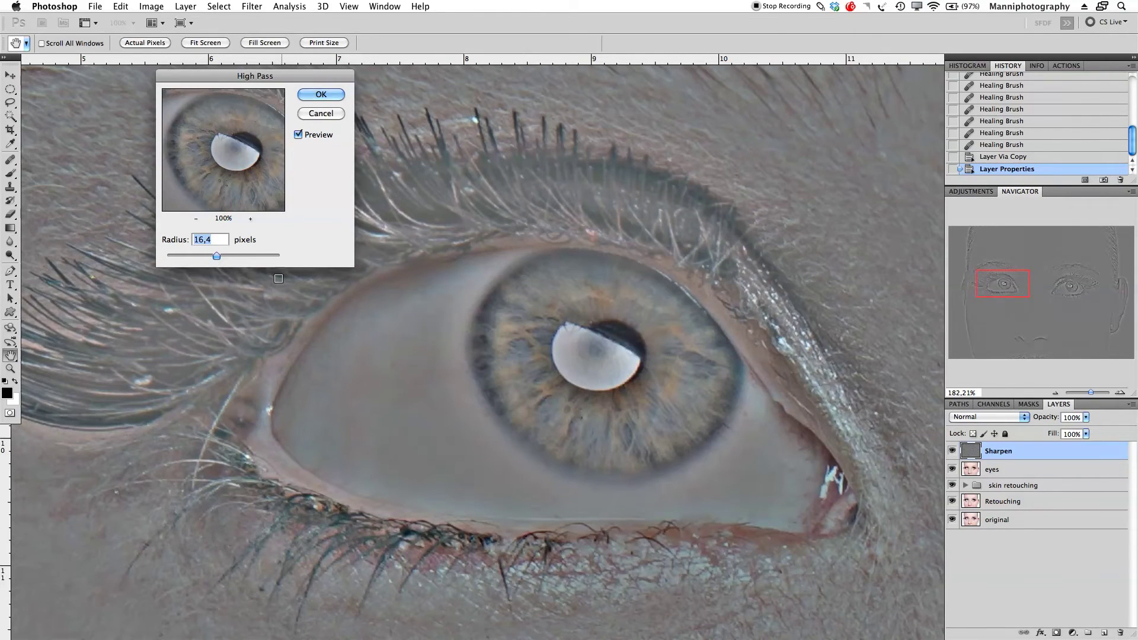
left_click_drag(217, 255, 213, 255)
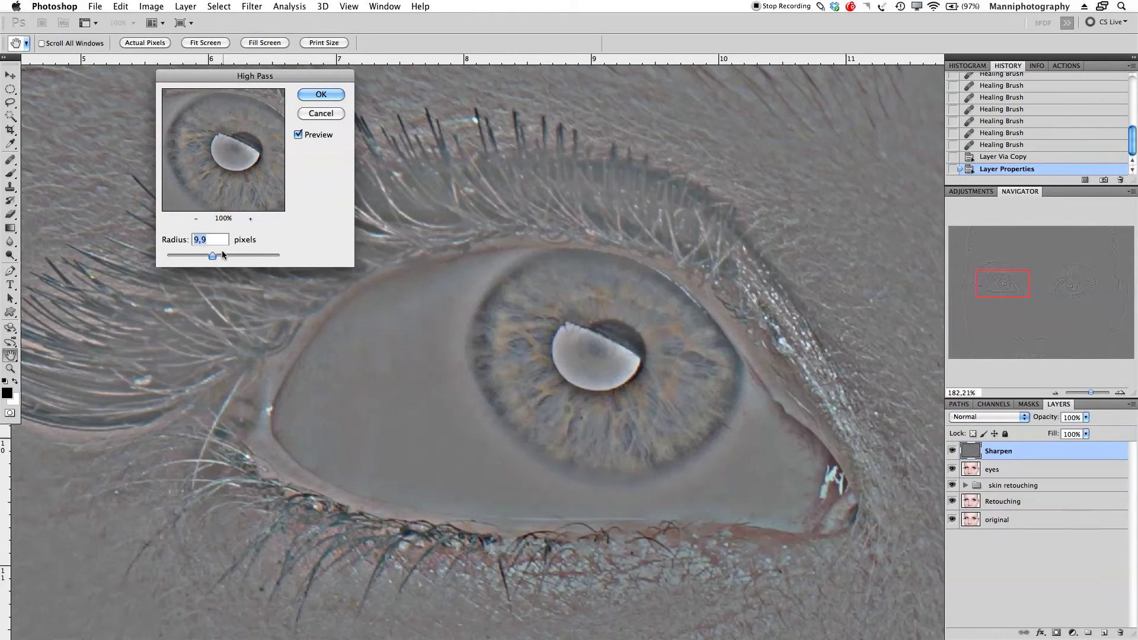
left_click(321, 94)
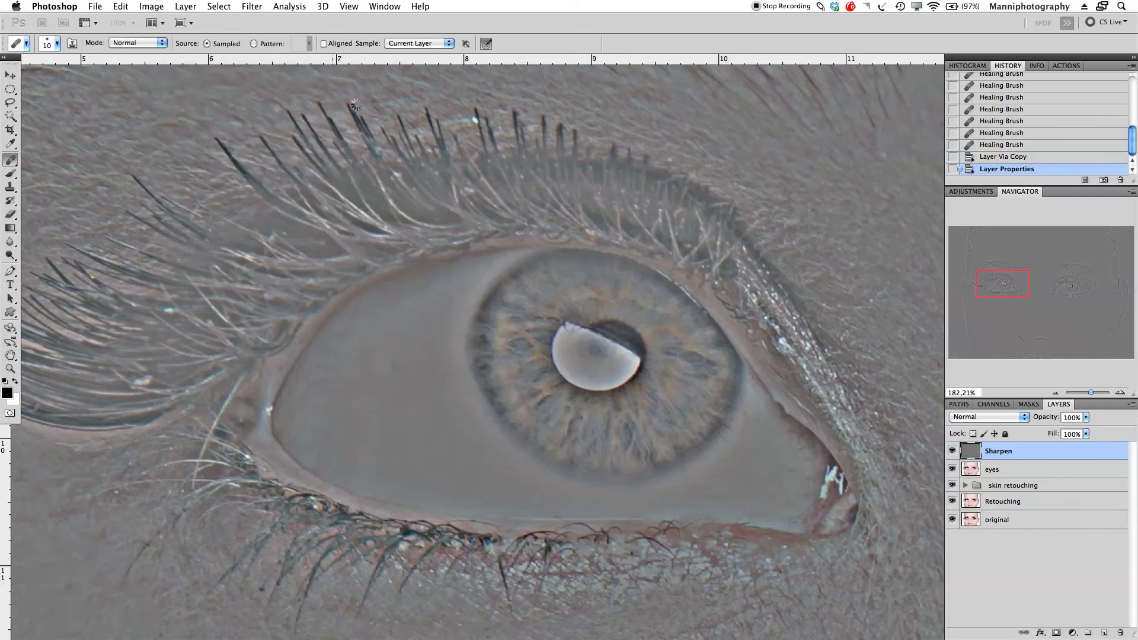
- Change the Sharpen layer's blending mode to Linear Light
left_click_drag(1088, 398, 1085, 397)
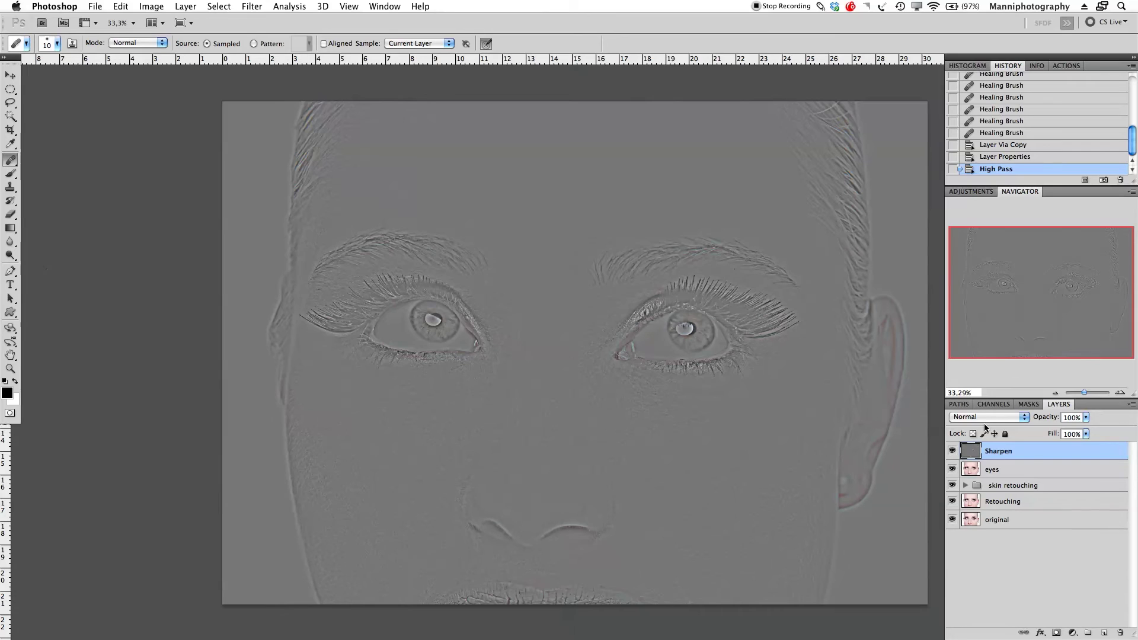
left_click(1011, 418)
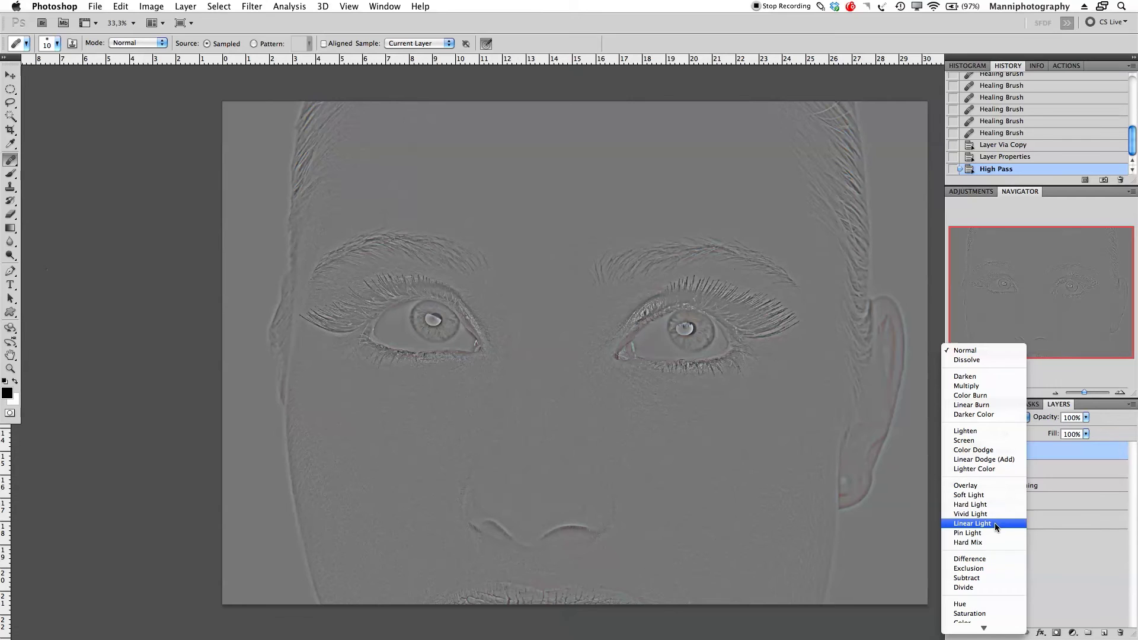
left_click(995, 524)
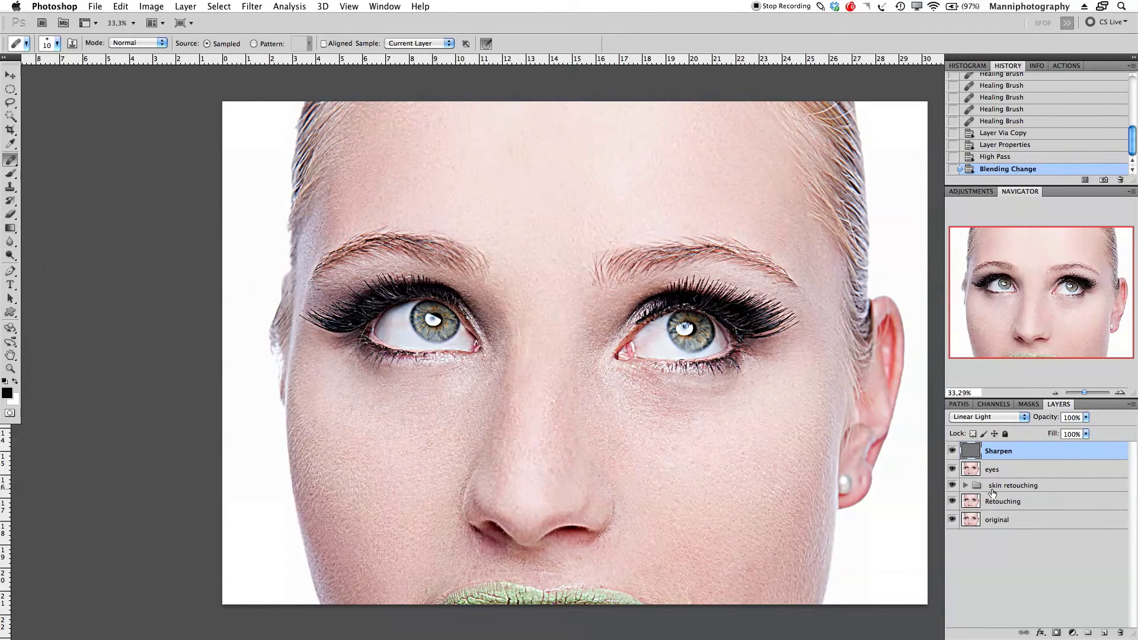
- Lower the Sharpen layer's opacity to 40% and compare the left-hand eye with and without the layer
left_click_drag(1084, 393, 1089, 392)
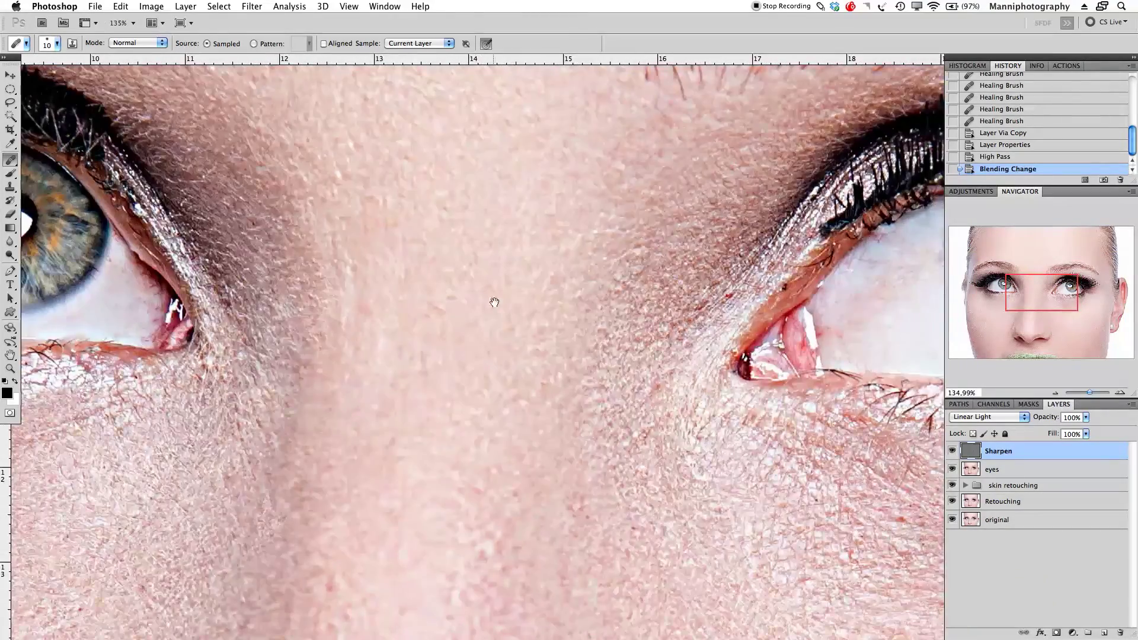
left_click_drag(495, 300, 703, 344)
left_click_drag(515, 356, 629, 369)
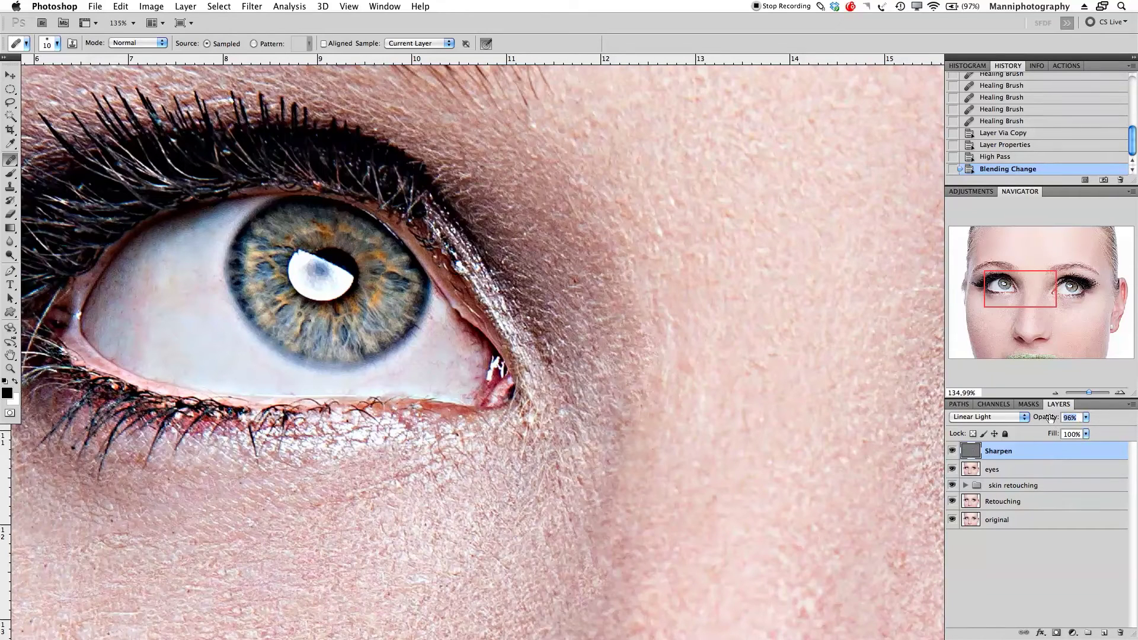
mouse_move(1024, 419)
left_mouse_down()
mouse_move(1012, 418)
mouse_move(1037, 420)
left_mouse_up()
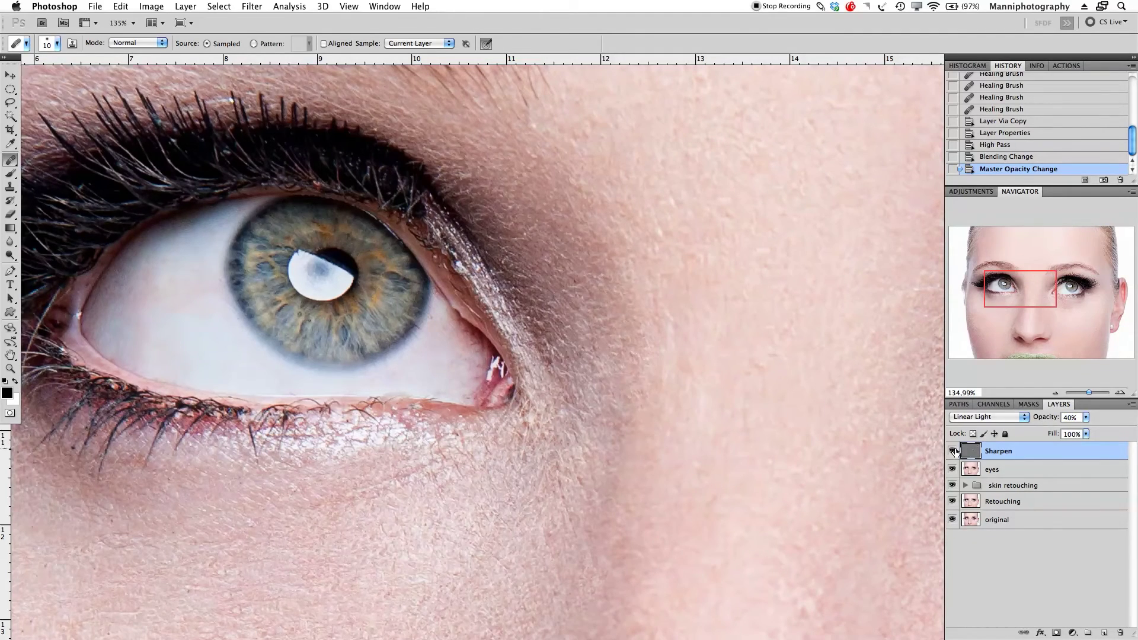
left_click(953, 452)
left_click(953, 452)
left_click(953, 452)
left_click(953, 452)
- Reduce the Sharpen layer's opacity to 30% and toggle its visibility to judge the sharpening again
left_click_drag(1045, 421, 1049, 422)
left_click(953, 451)
left_click(953, 451)
left_click(952, 451)
left_click(953, 451)
left_click(953, 451)
left_click(952, 451)
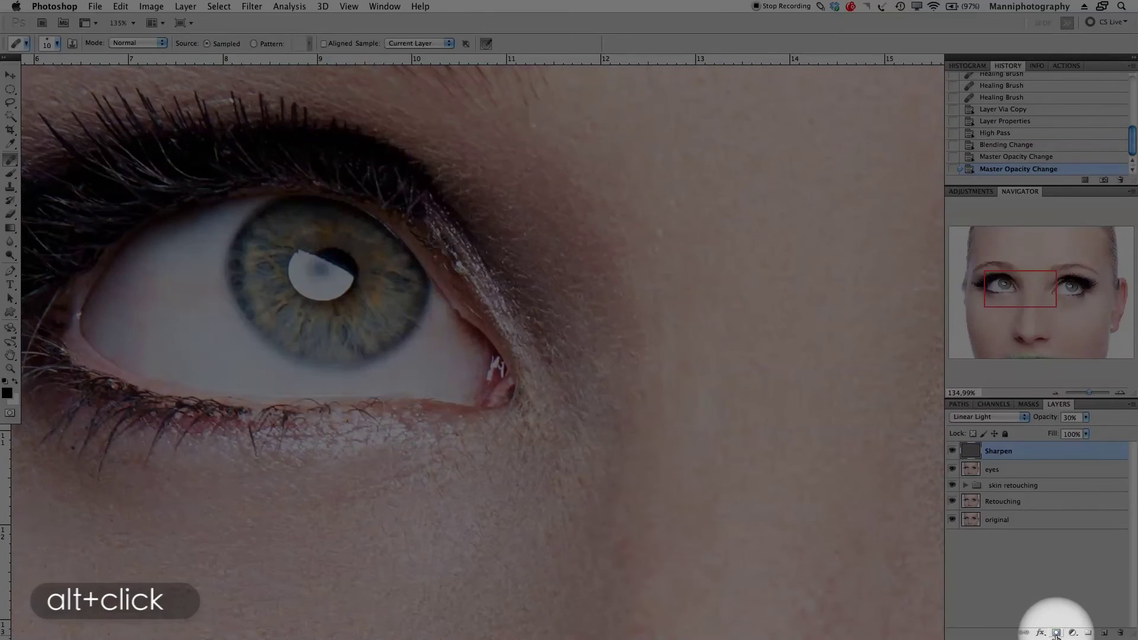
- Add a black, hide-all layer mask to the Sharpen layer and ready the Brush tool with white as foreground color
left_click(1057, 633, "alt")
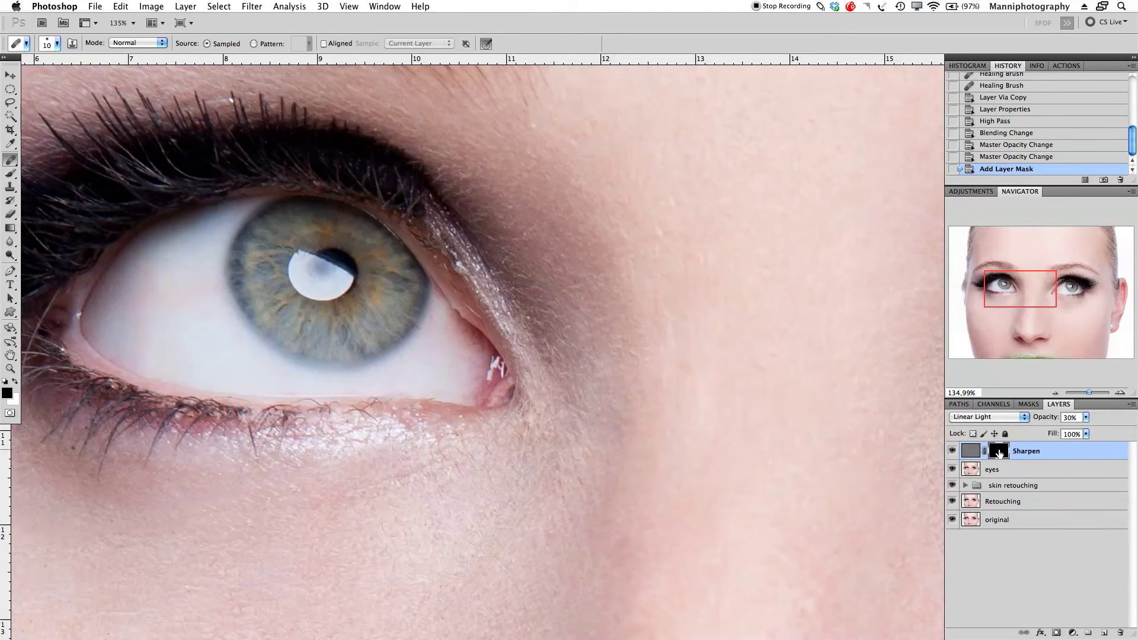
key("b")
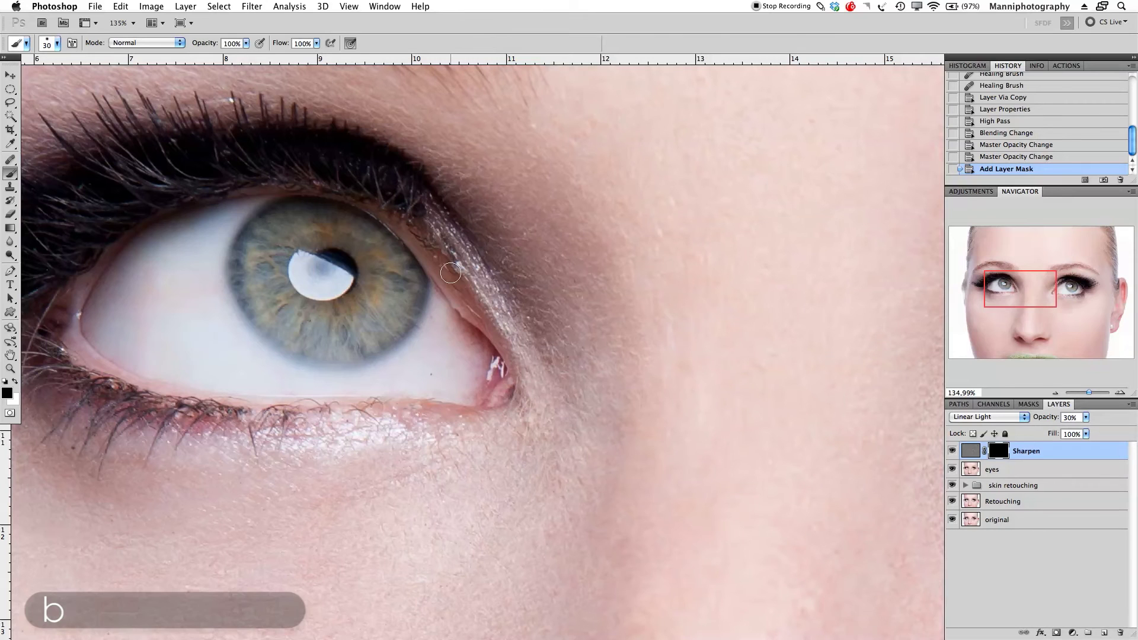
key("x")
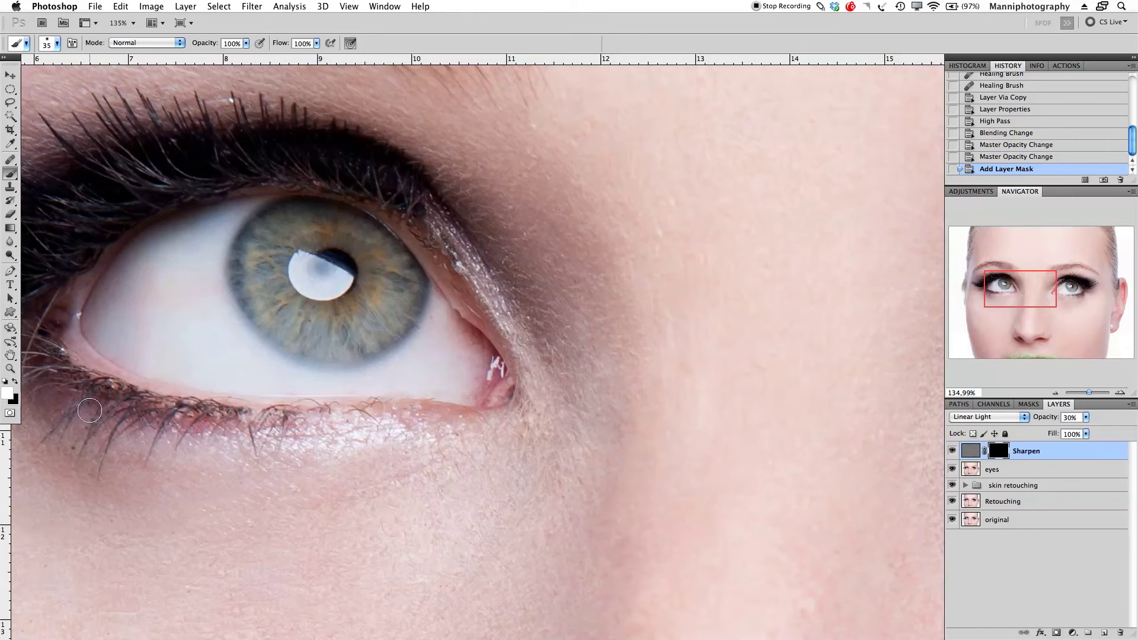
- Paint white on the Sharpen layer's mask over the left-hand iris with a 90-pixel brush to reveal the sharpening there
key("bracketright")
key("bracketright")
key("bracketright")
key("bracketright")
key("bracketright")
key("bracketright")
key("bracketright")
key("bracketright")
key("bracketright")
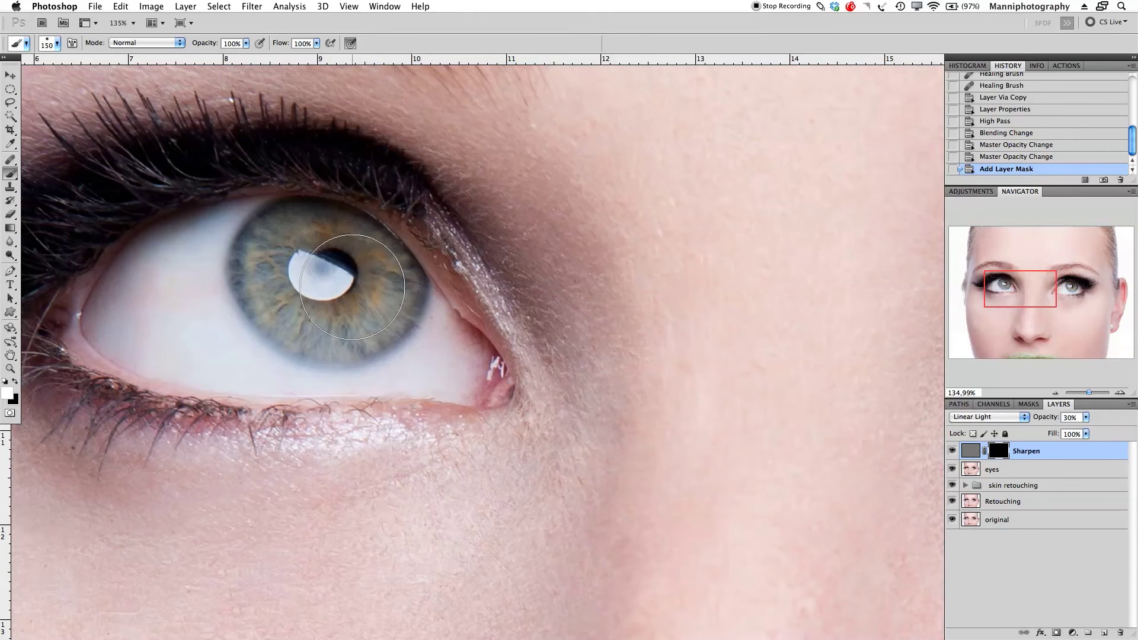
key("ctrl+alt")
mouse_move(346, 328)
left_mouse_down()
mouse_move(409, 332)
mouse_move(370, 330)
mouse_move(386, 330)
mouse_move(376, 298)
mouse_move(381, 341)
mouse_move(371, 292)
mouse_move(329, 298)
left_mouse_up()
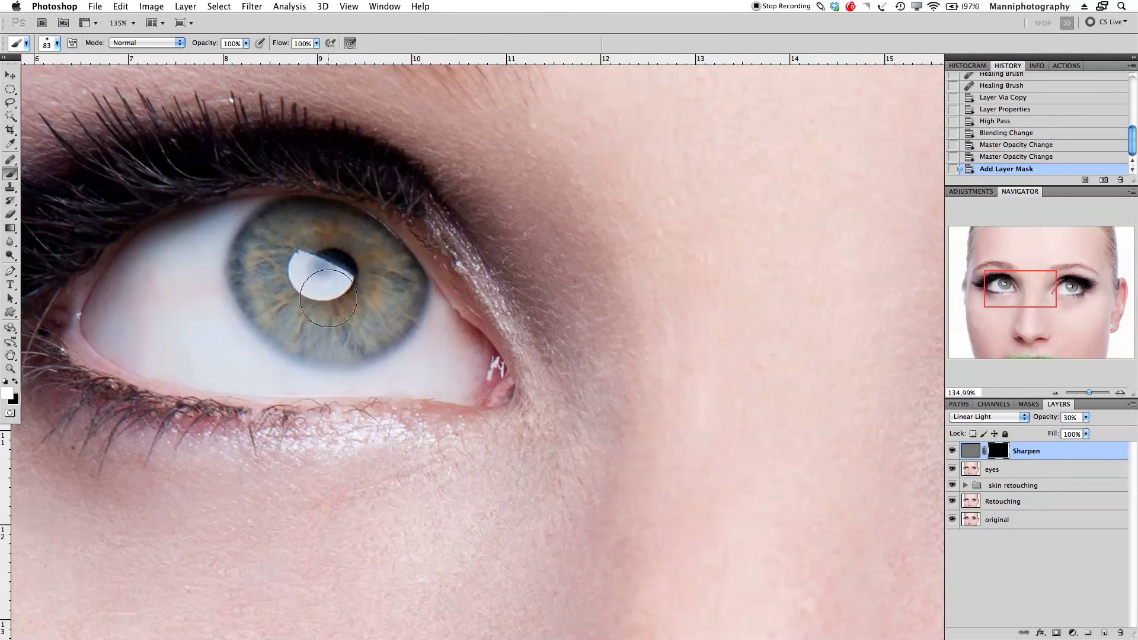
key("bracketright")
key("bracketright")
key("bracketright")
key("bracketright")
key("bracketright")
left_click(345, 272)
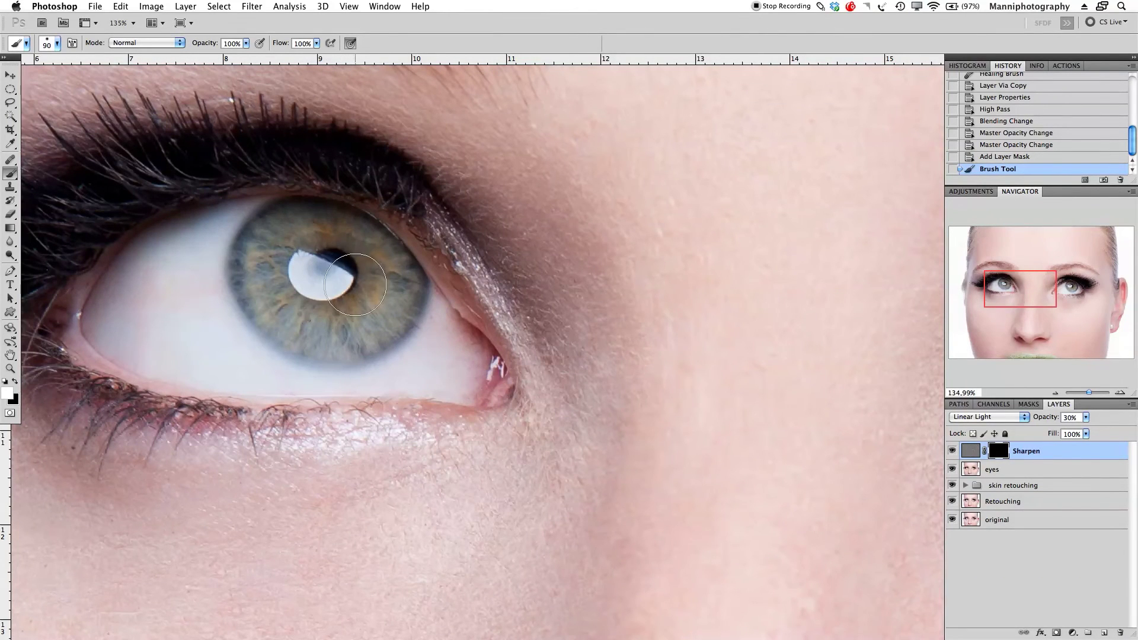
left_click(319, 274)
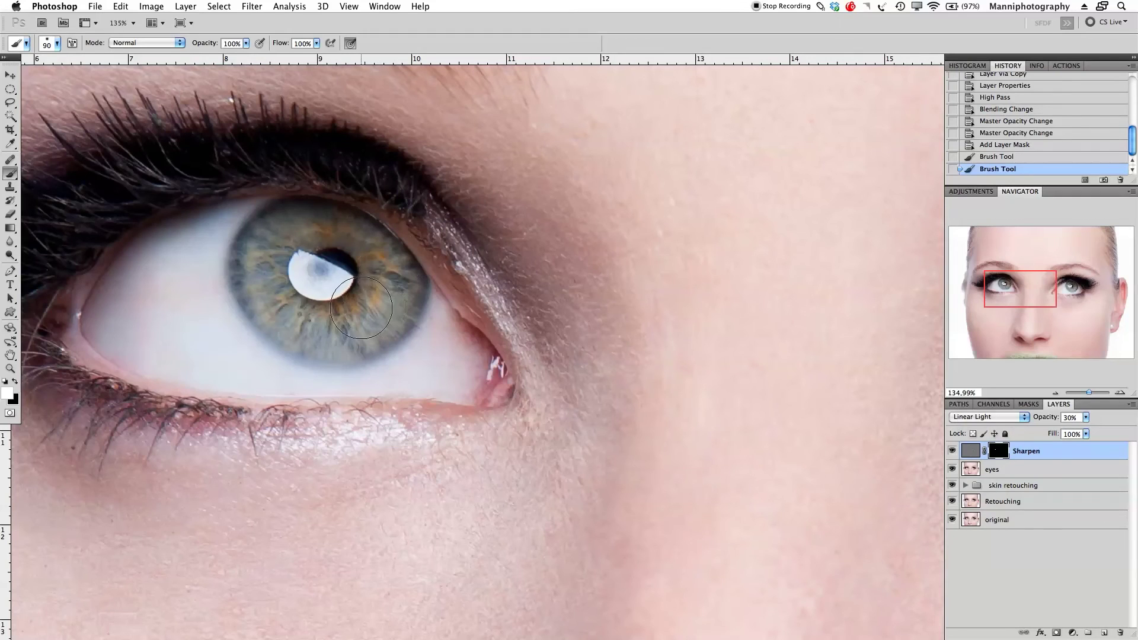
mouse_move(362, 308)
left_mouse_down()
mouse_move(361, 323)
mouse_move(315, 319)
mouse_move(276, 290)
mouse_move(269, 272)
mouse_move(291, 252)
mouse_move(349, 248)
mouse_move(389, 272)
mouse_move(384, 310)
mouse_move(317, 336)
mouse_move(296, 331)
mouse_move(261, 266)
mouse_move(264, 245)
left_mouse_up()
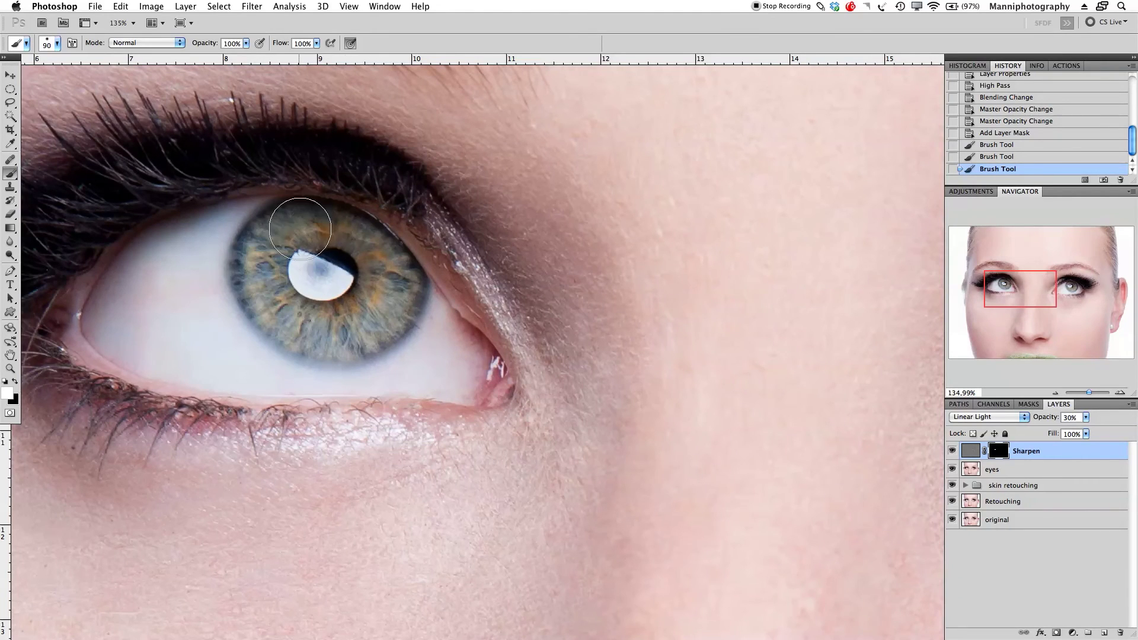
mouse_move(265, 277)
left_mouse_down()
mouse_move(312, 321)
mouse_move(360, 294)
mouse_move(323, 260)
mouse_move(324, 300)
mouse_move(356, 261)
left_mouse_up()
- Reveal the sharpening on the right-hand iris by painting white over it on the Sharpen layer's mask
left_click_drag(728, 363, 98, 403)
mouse_move(822, 324)
left_mouse_down()
mouse_move(784, 351)
mouse_move(748, 316)
mouse_move(711, 316)
mouse_move(695, 329)
mouse_move(713, 387)
mouse_move(745, 414)
mouse_move(792, 411)
mouse_move(811, 364)
mouse_move(728, 315)
mouse_move(696, 348)
mouse_move(703, 320)
mouse_move(693, 343)
mouse_move(708, 392)
mouse_move(728, 402)
mouse_move(771, 365)
left_mouse_up()
scroll(771, 365, "right", 3)
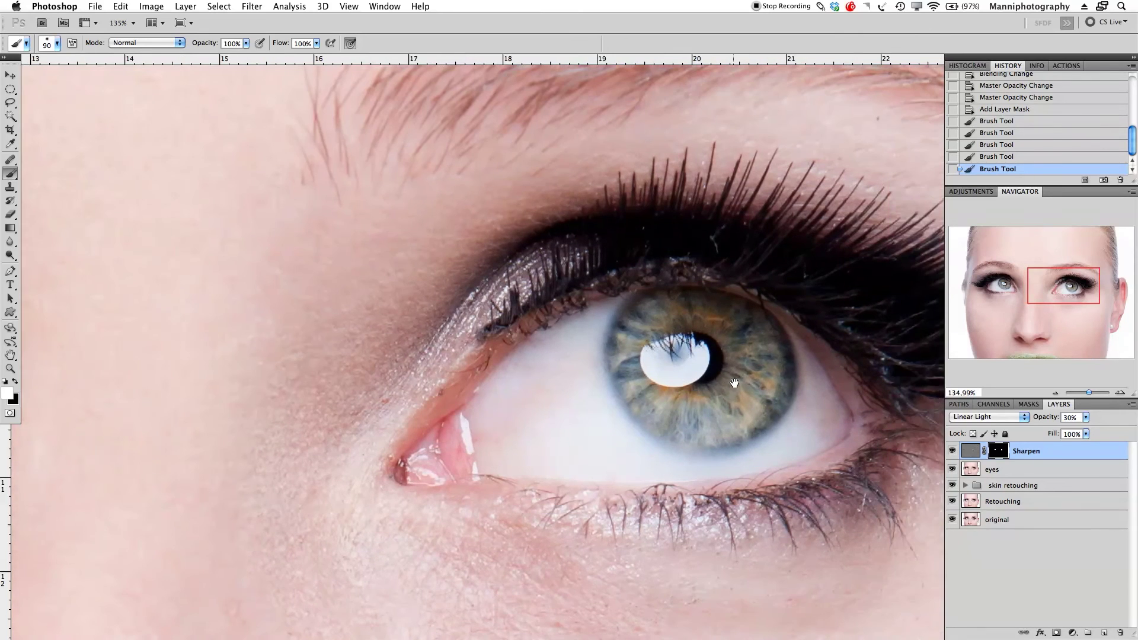
mouse_move(695, 416)
left_mouse_down()
mouse_move(741, 396)
mouse_move(759, 365)
mouse_move(738, 333)
mouse_move(721, 338)
mouse_move(765, 389)
mouse_move(719, 407)
mouse_move(699, 362)
mouse_move(676, 353)
mouse_move(715, 359)
mouse_move(647, 385)
mouse_move(669, 336)
mouse_move(723, 330)
mouse_move(682, 383)
mouse_move(666, 342)
mouse_move(738, 359)
mouse_move(691, 359)
left_mouse_up()
- Group the Sharpen and eyes layers and name the group "EYES"
left_click_drag(1090, 393, 1085, 395)
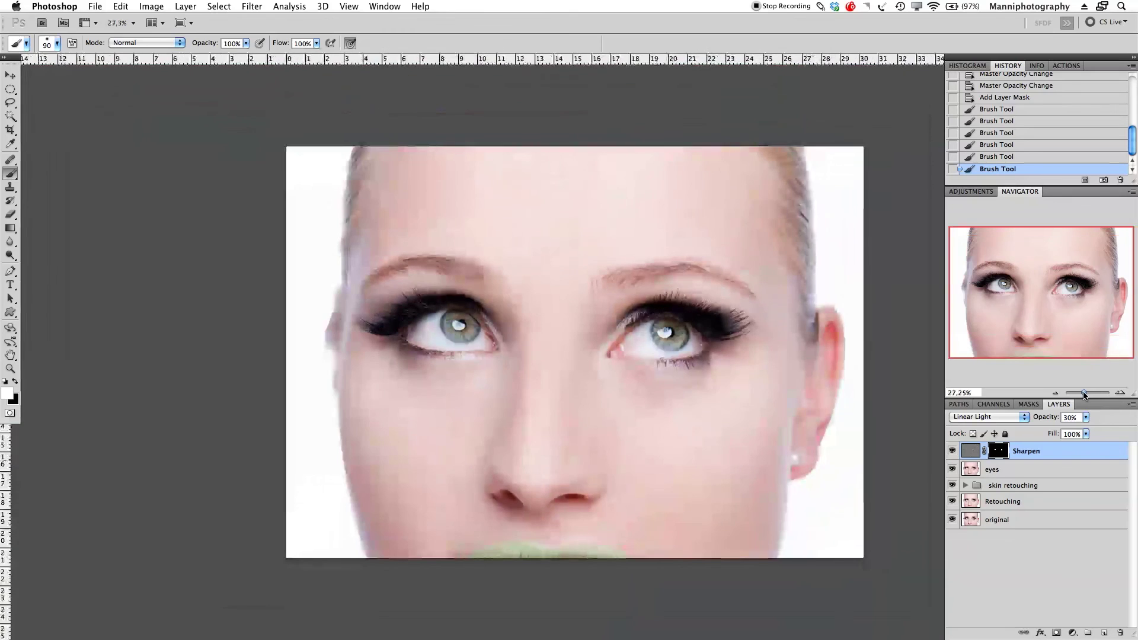
left_click_drag(818, 437, 801, 435)
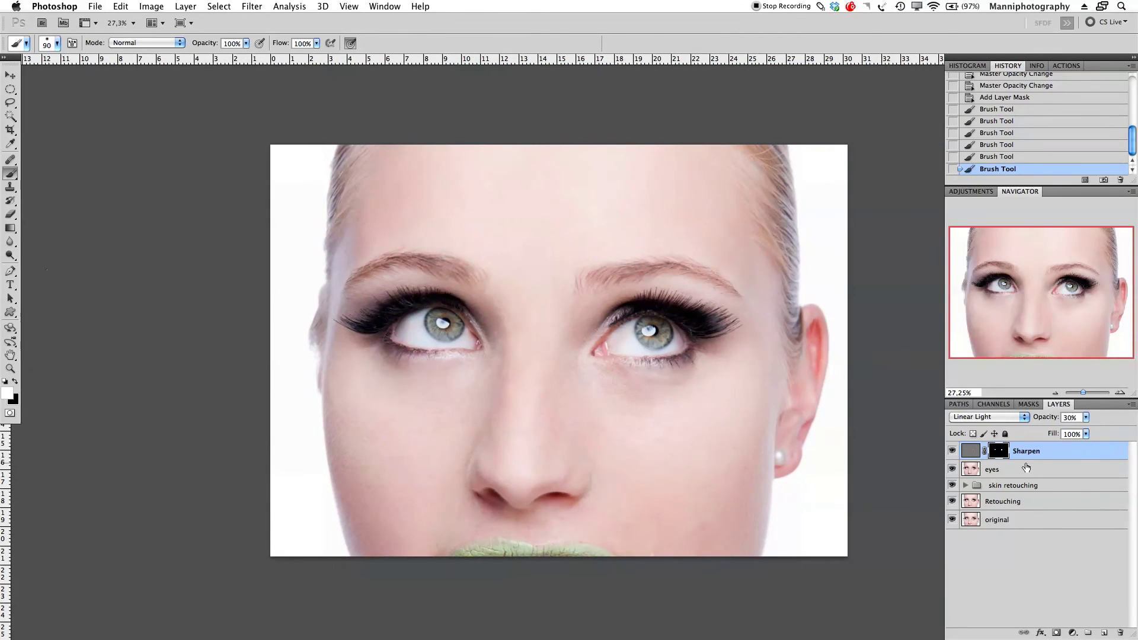
key("x")
left_click(1066, 469, "shift")
key("super+g")
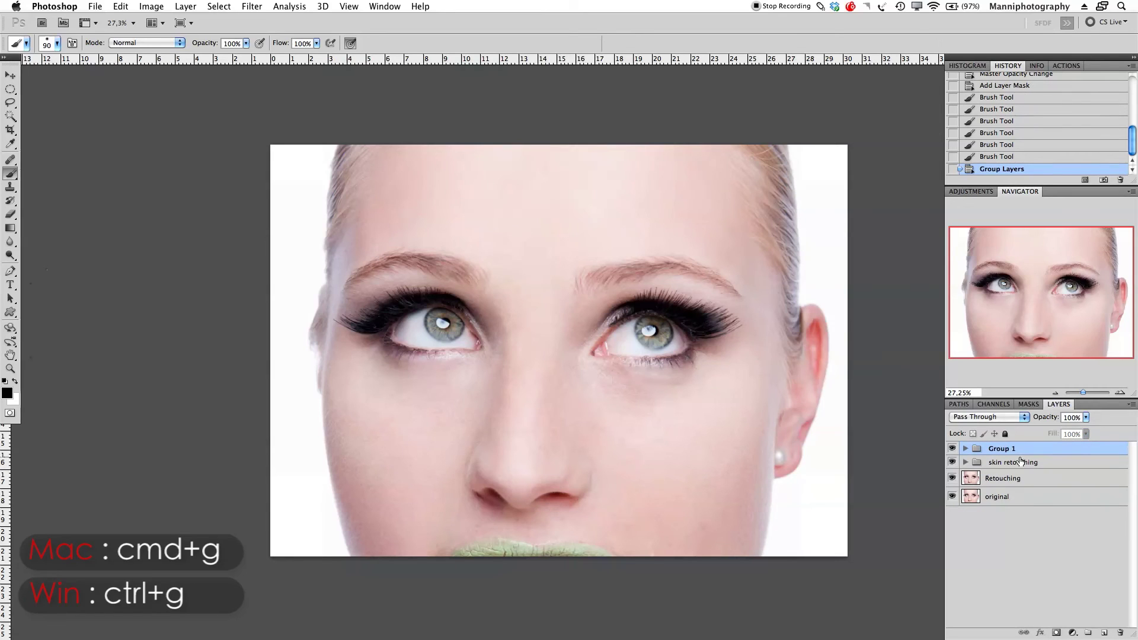
double_click(1001, 449)
type("EYES")
key("Return")
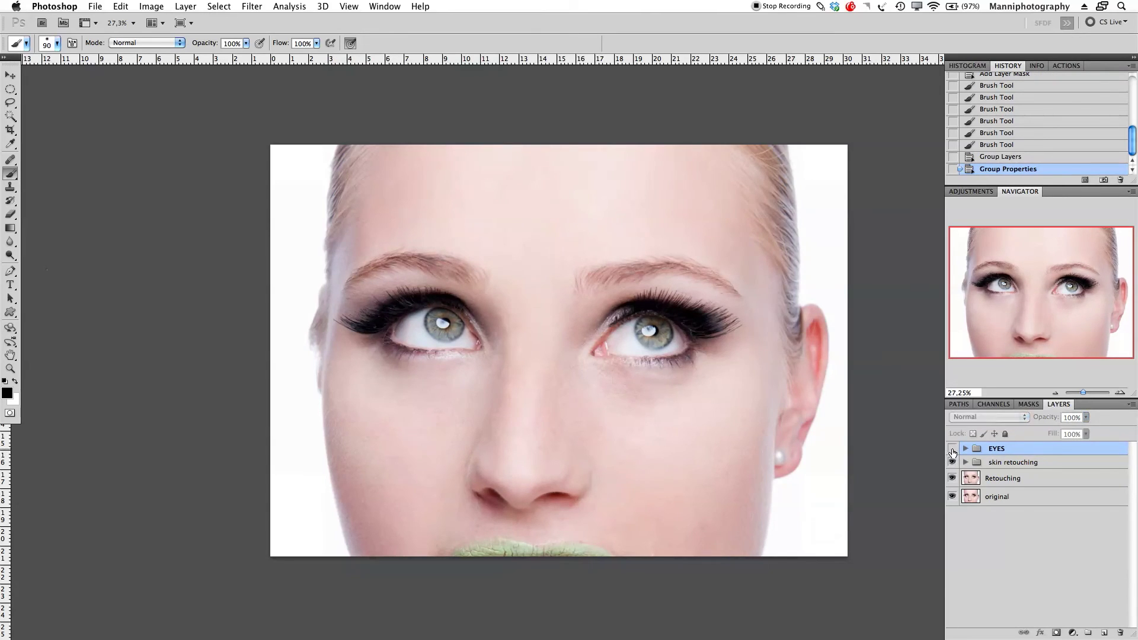
- Compare both eyes before and after the retouching by toggling the EYES group's visibility
left_click_drag(1084, 393, 1086, 393)
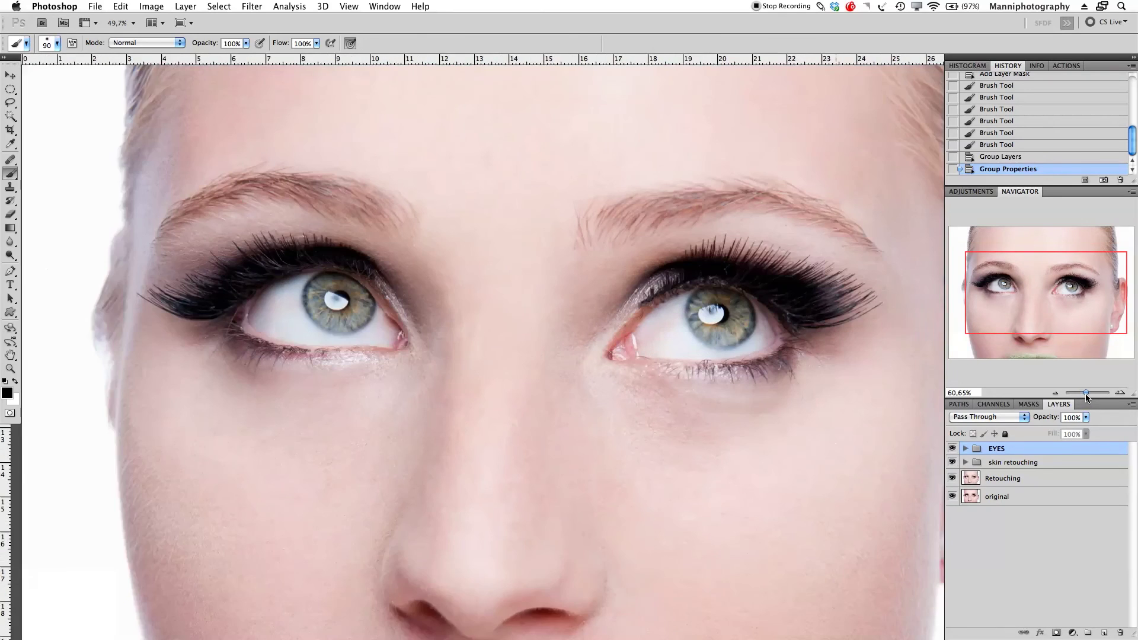
left_click(953, 448)
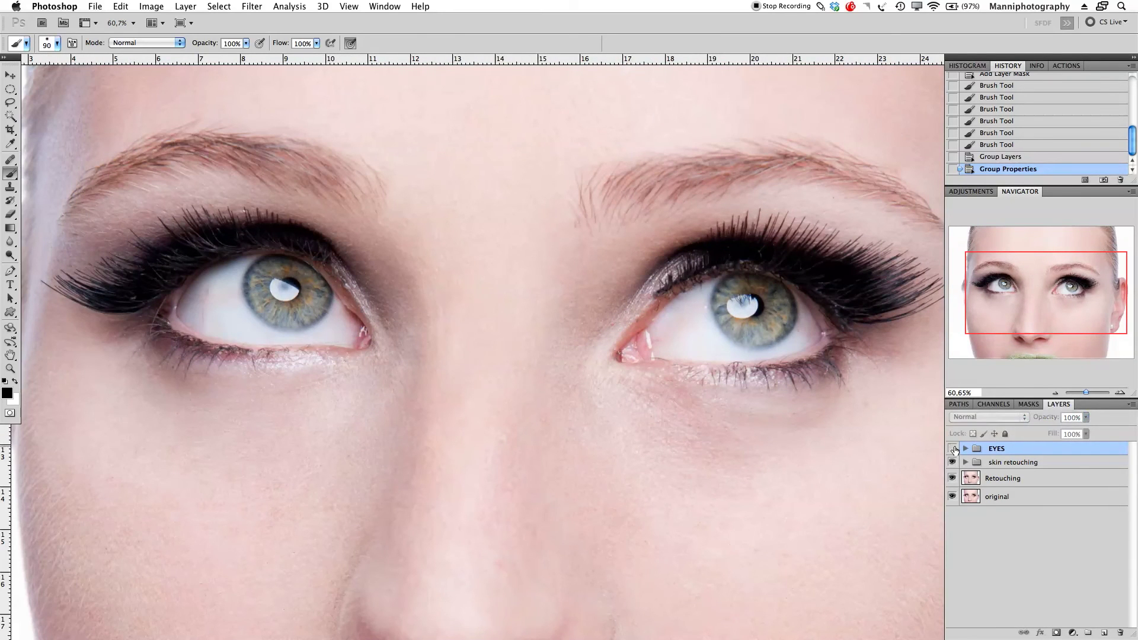
left_click(952, 449)
left_click(953, 448)
left_click(953, 448)
left_click(953, 450)
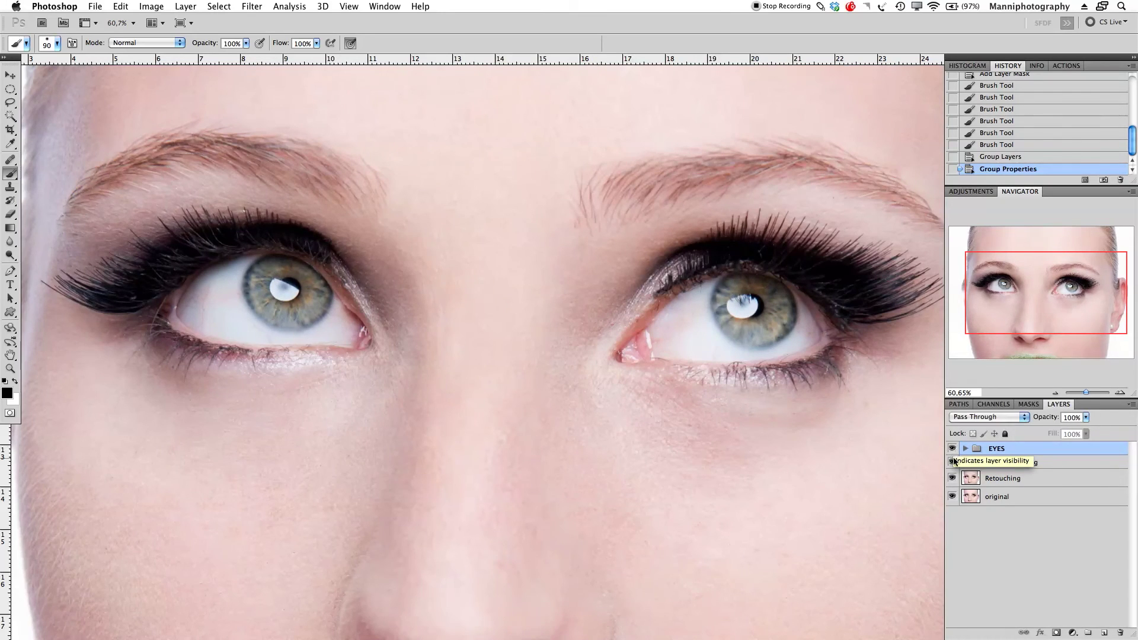
left_click(953, 451)
left_click(953, 452)
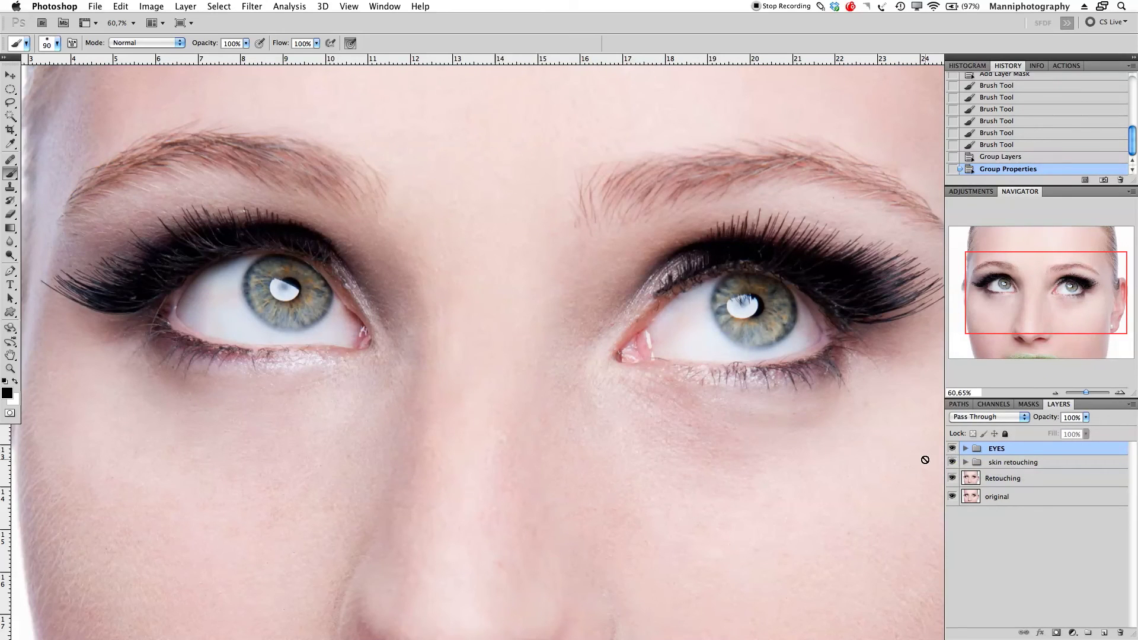
- Expand the EYES group and select the Sharpen layer inside it
left_click(965, 449)
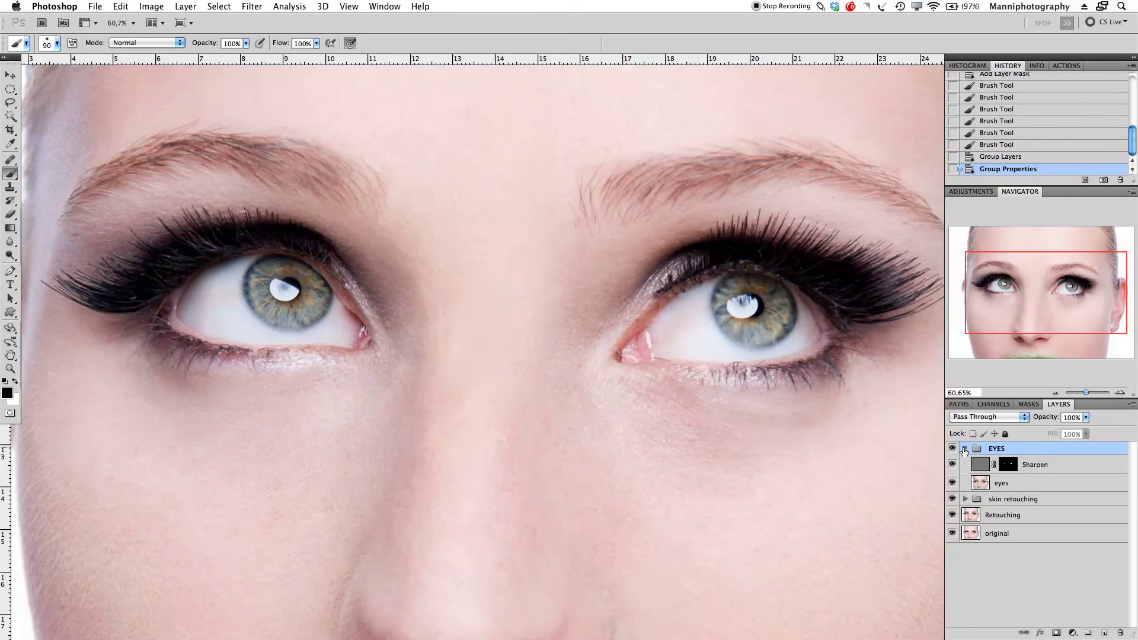
left_click(1060, 468)
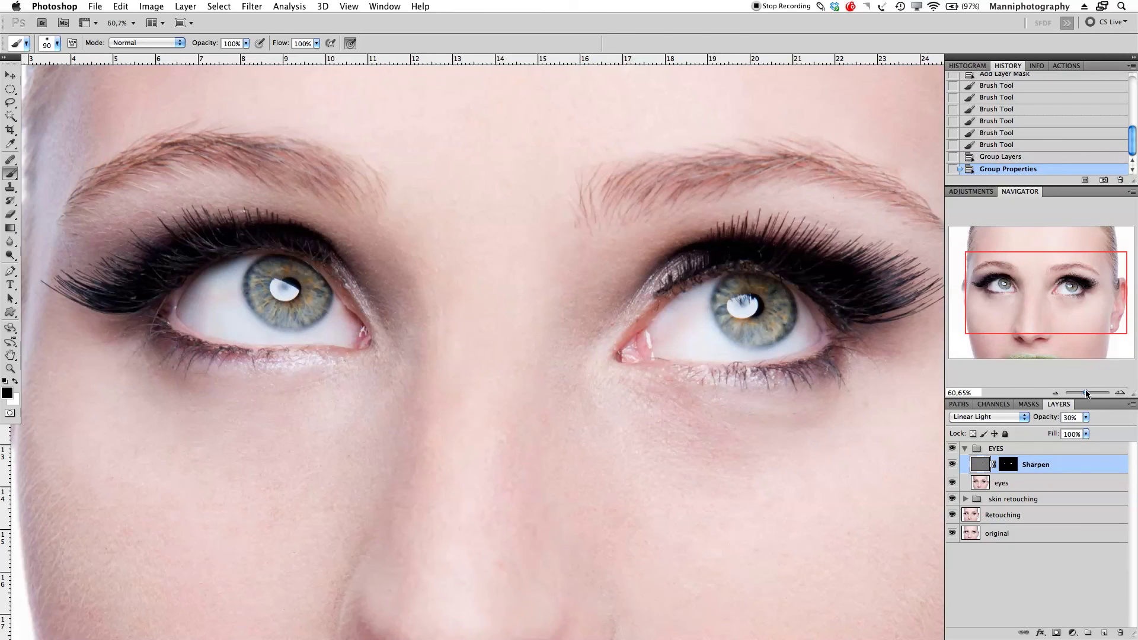
key("super+minus")
key("super+minus")
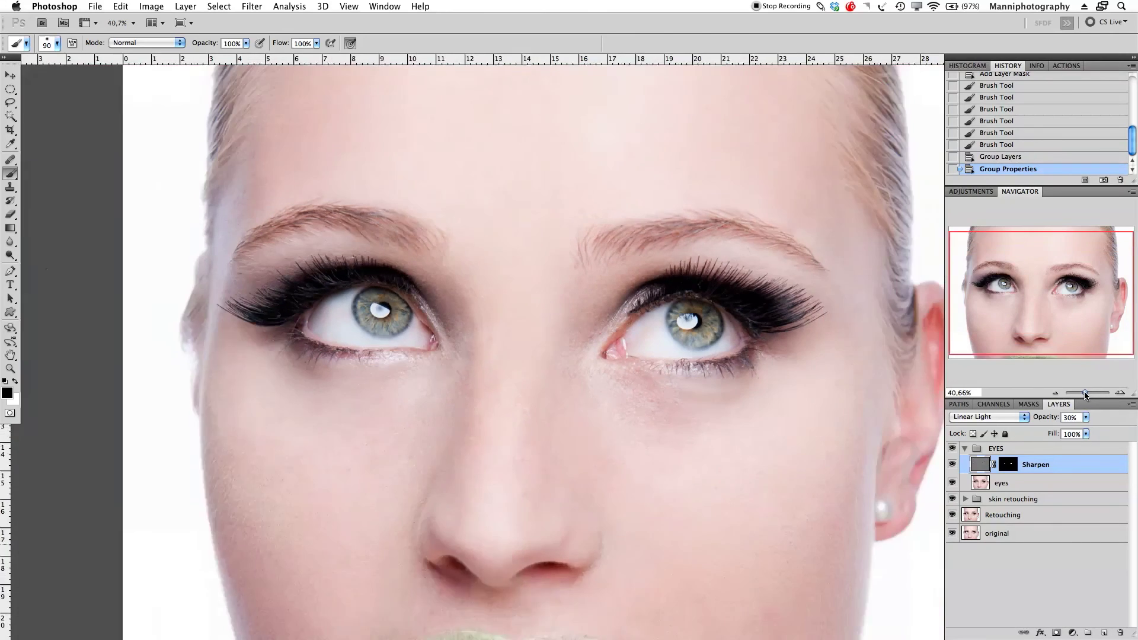
left_click_drag(639, 325, 378, 319)
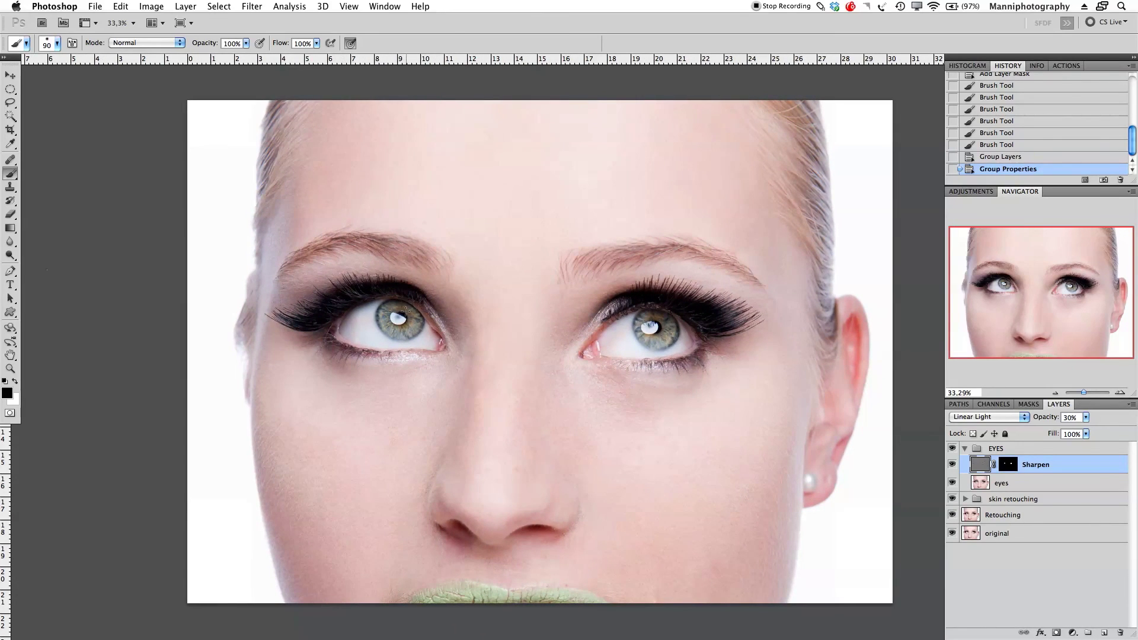